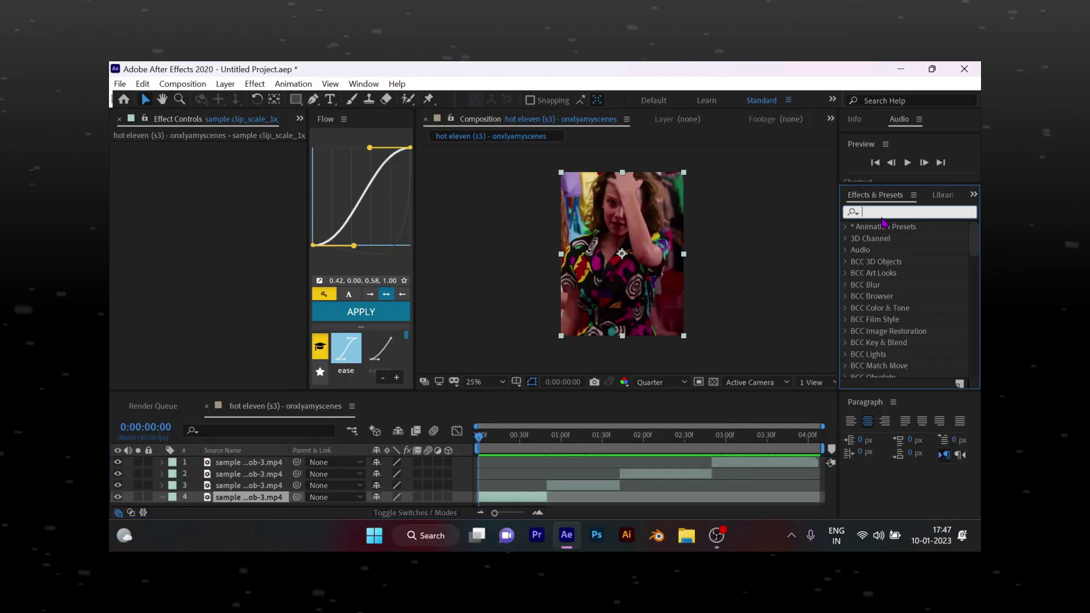
type("len")
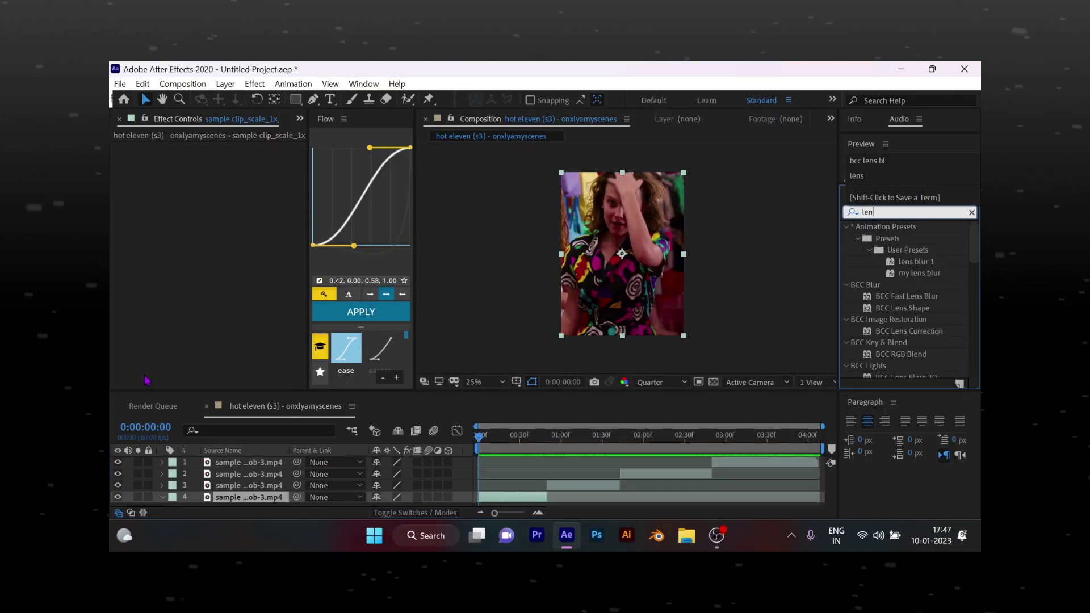
type("s blur")
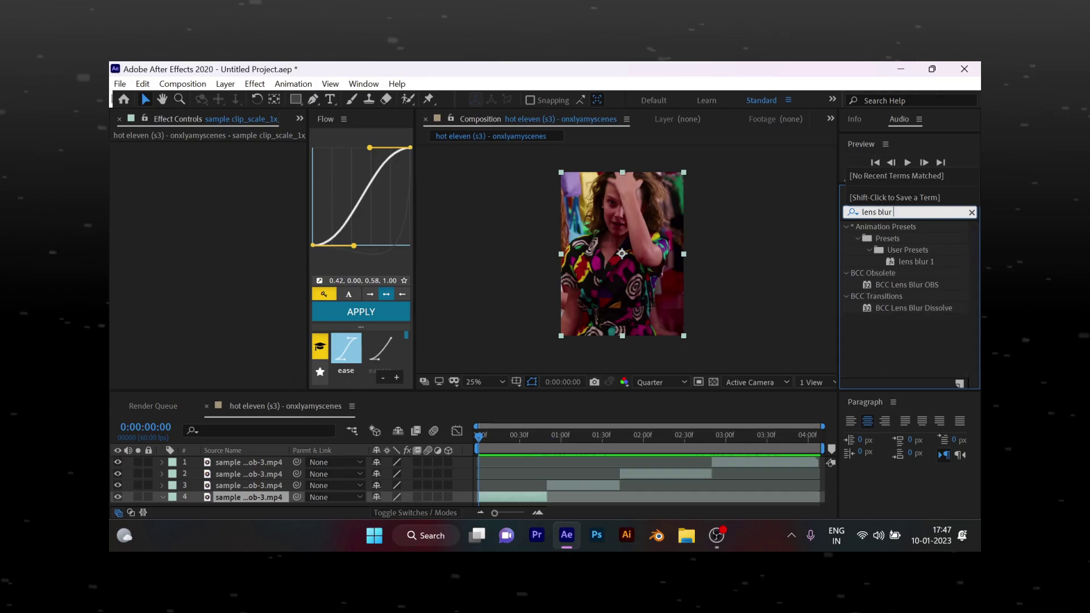
type(" ob")
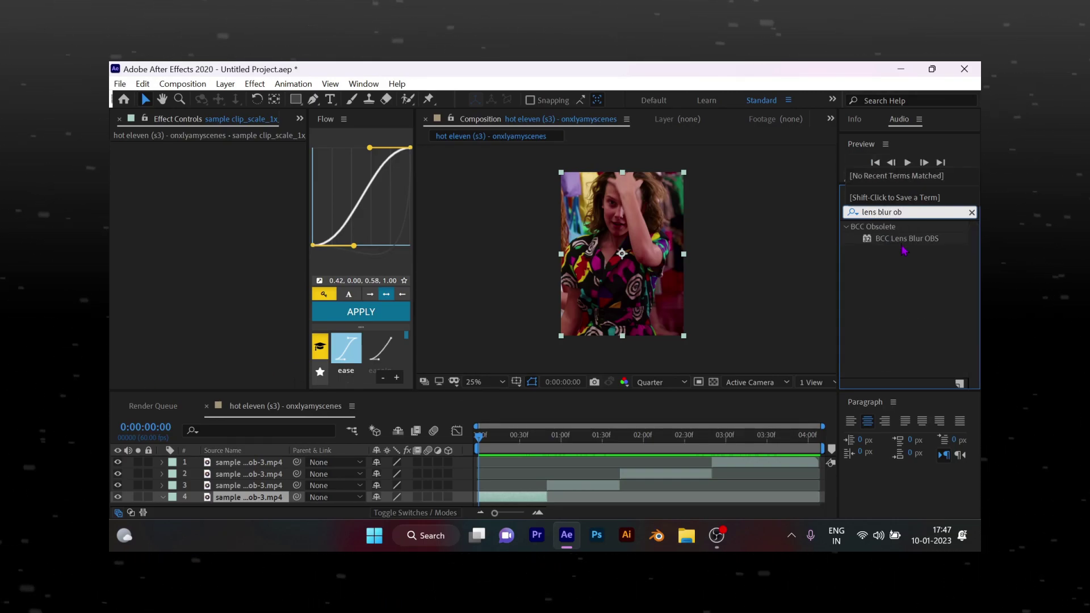
Step: Select BCC Lens Blur OBS from the 'lens blur ob' search results
left_click(908, 240)
Step: Apply BCC Lens Blur OBS to layer 4 with the CatadioptricMirrorLens2 preset, previewing at Full resolution
left_click_drag(909, 245, 504, 501)
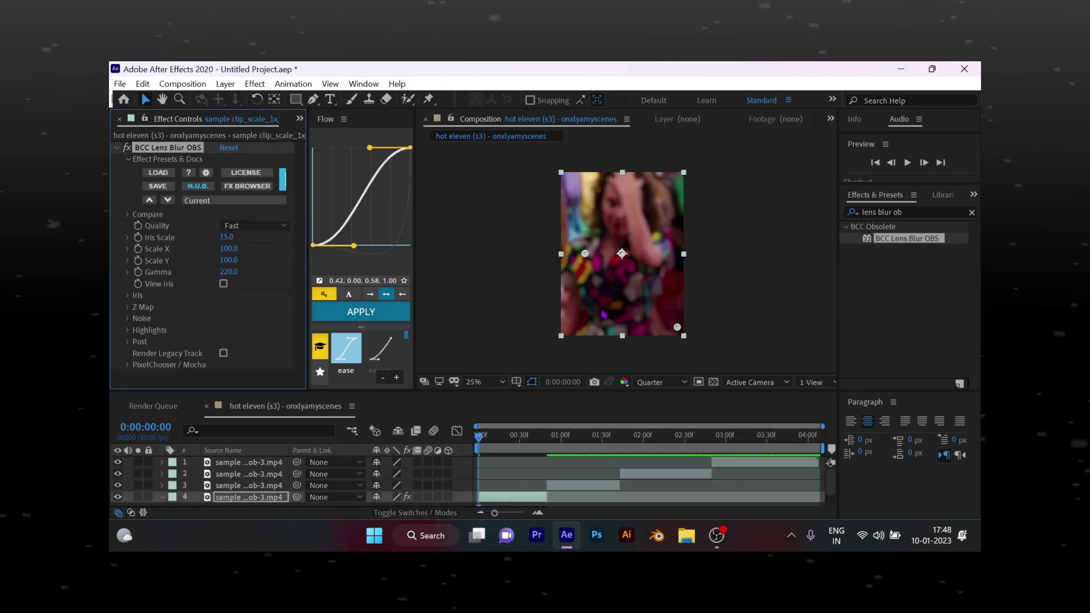
left_click(658, 381)
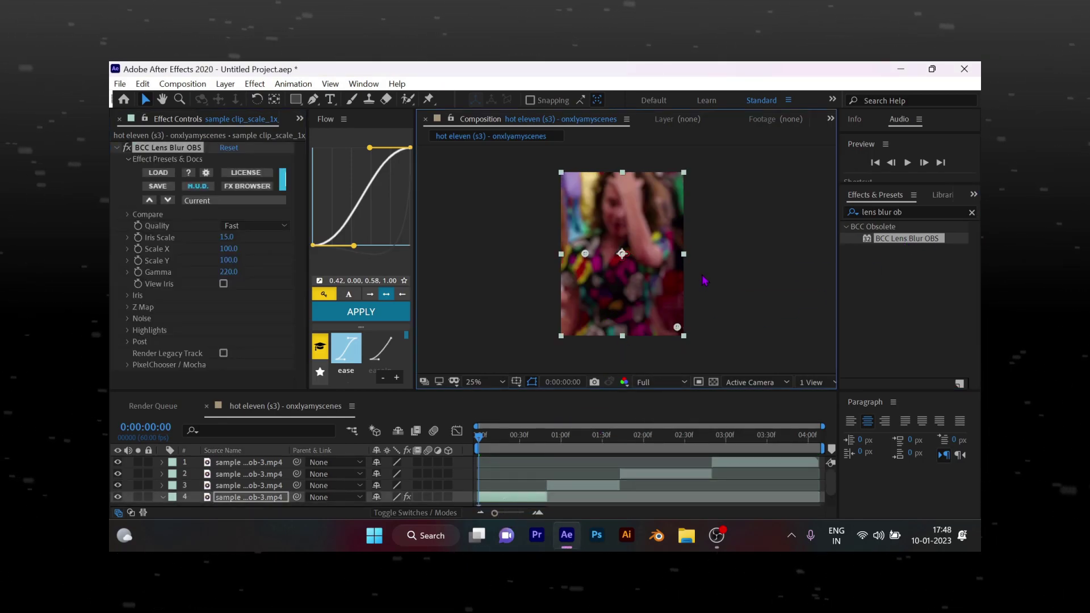
key("period")
key("period")
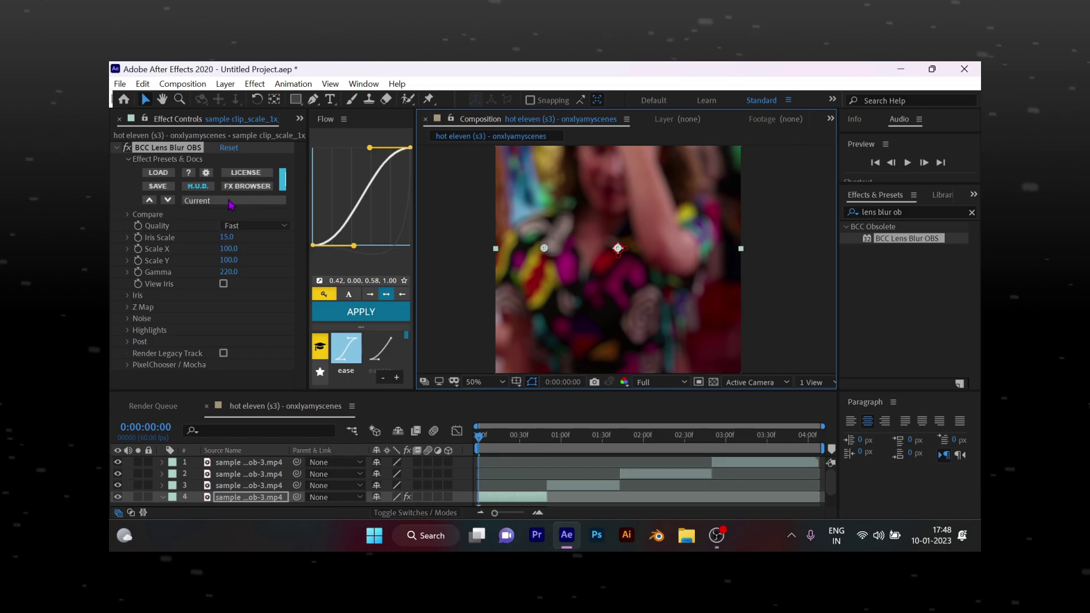
left_click(232, 201)
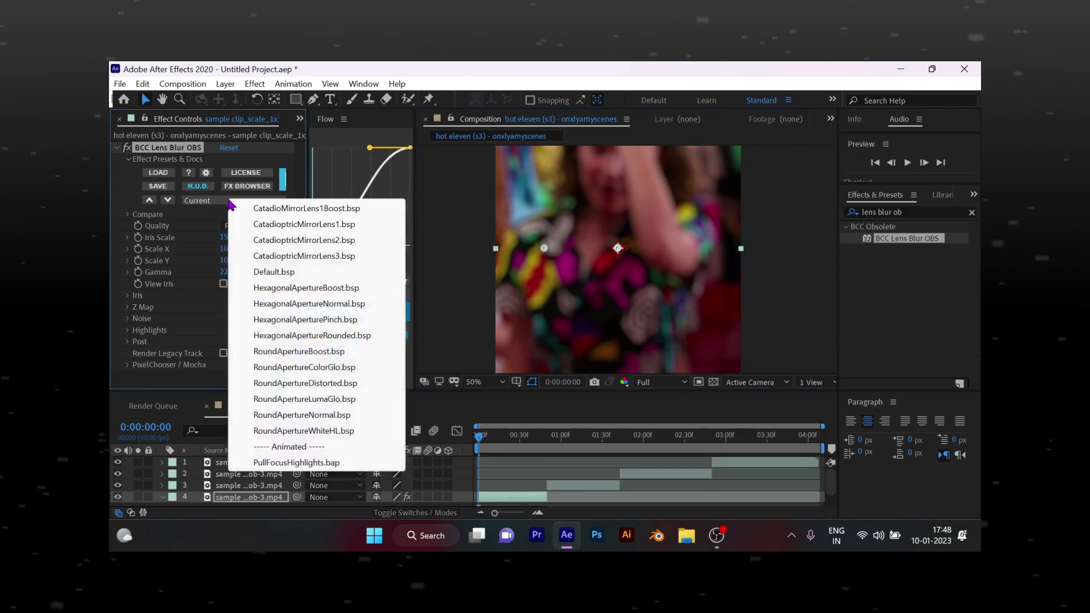
left_click(300, 241)
Step: Set blur quality to Sharper, Iris Scale to 15 and Gamma to 1000
left_click(281, 226)
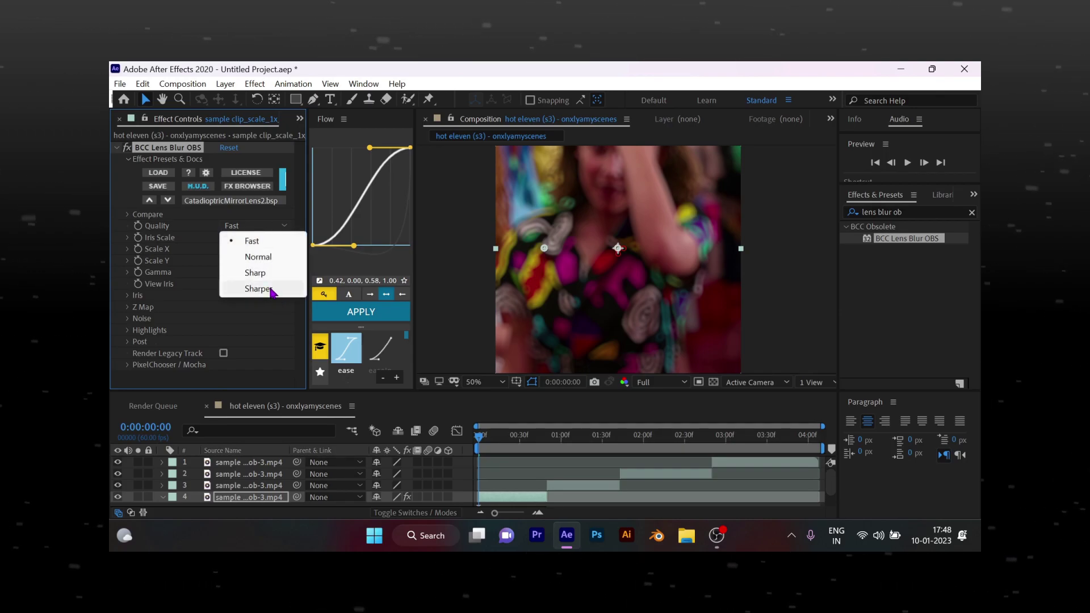
left_click(272, 293)
left_click(224, 238)
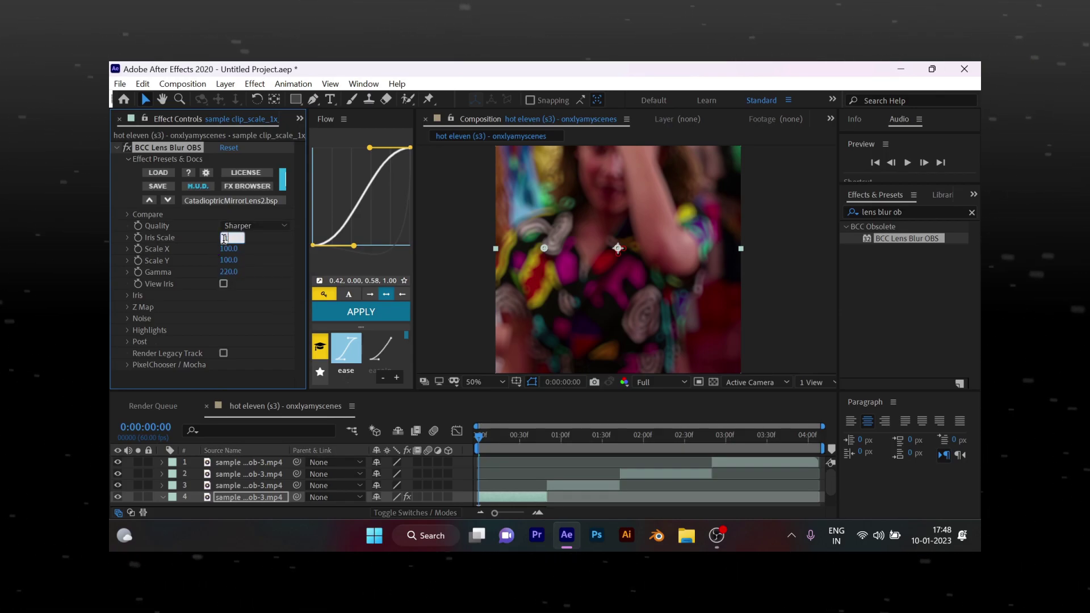
key("Return")
left_click(230, 262)
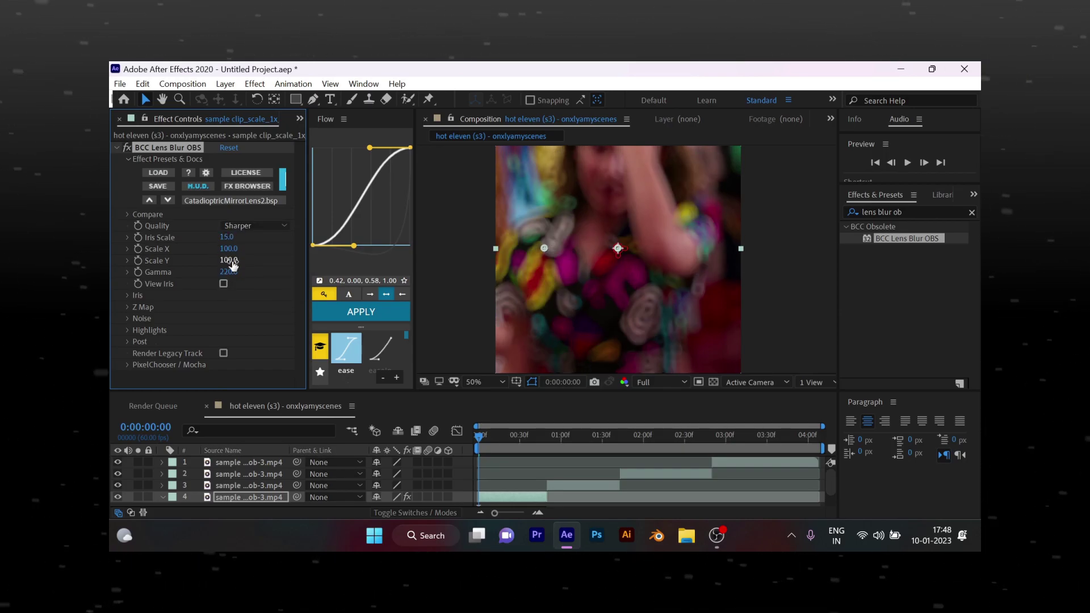
left_click(229, 271)
type("100")
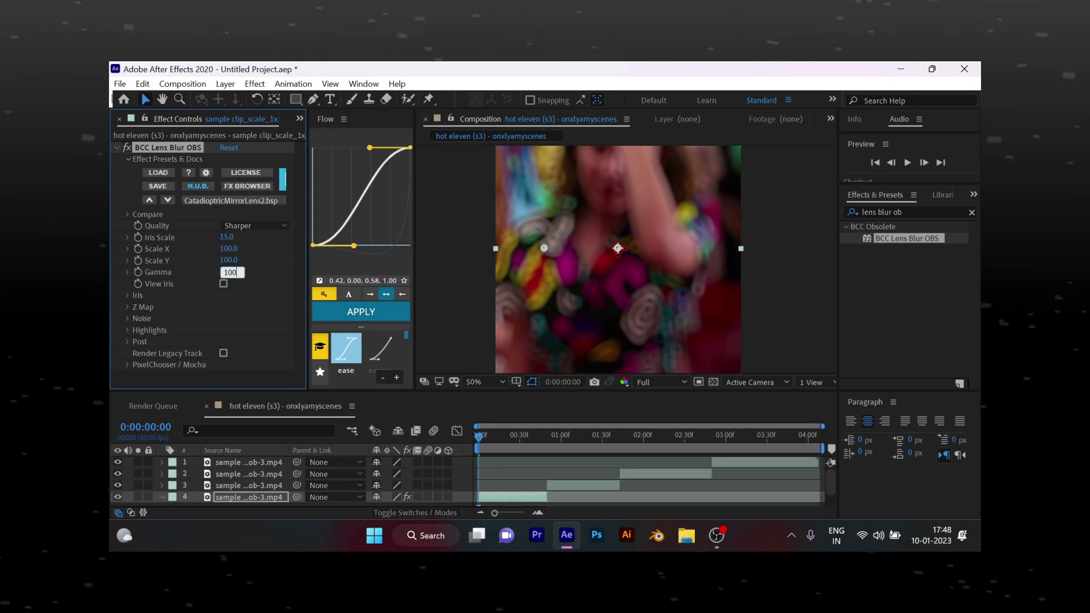
key("Return")
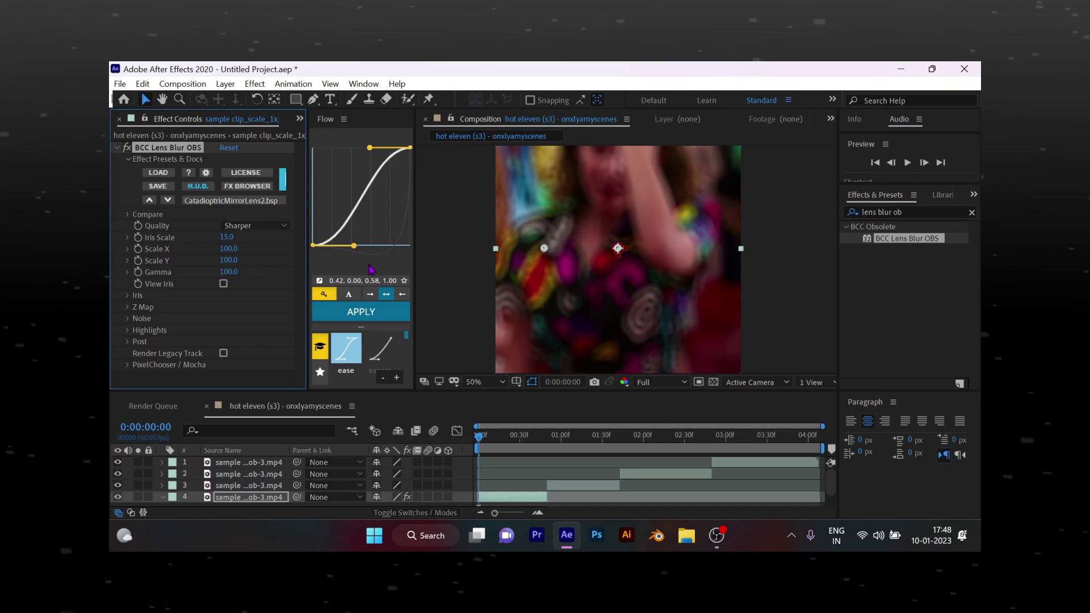
left_click(227, 272)
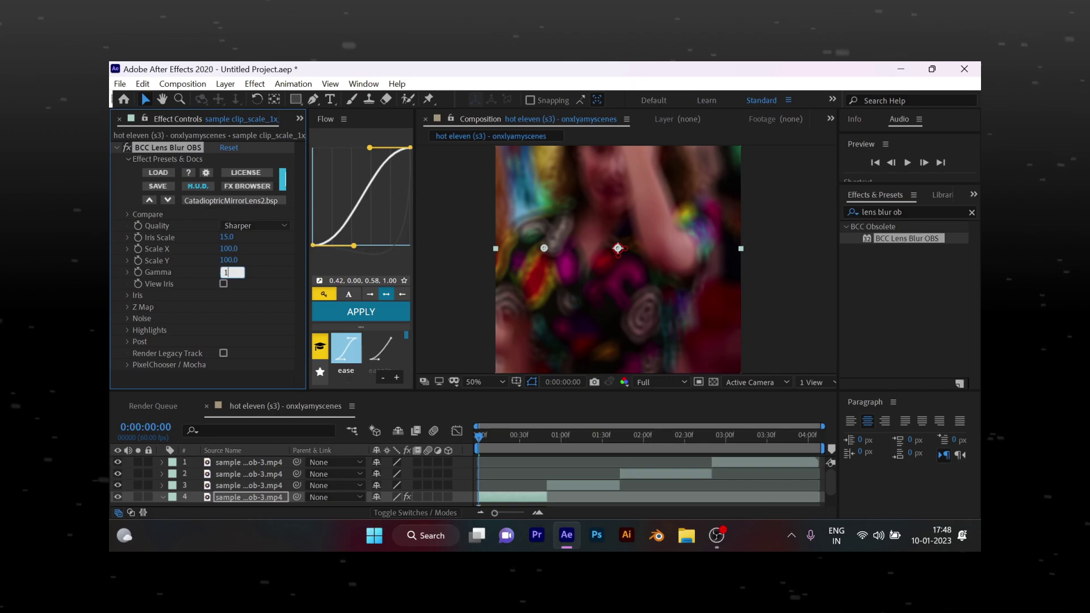
type("000")
key("Return")
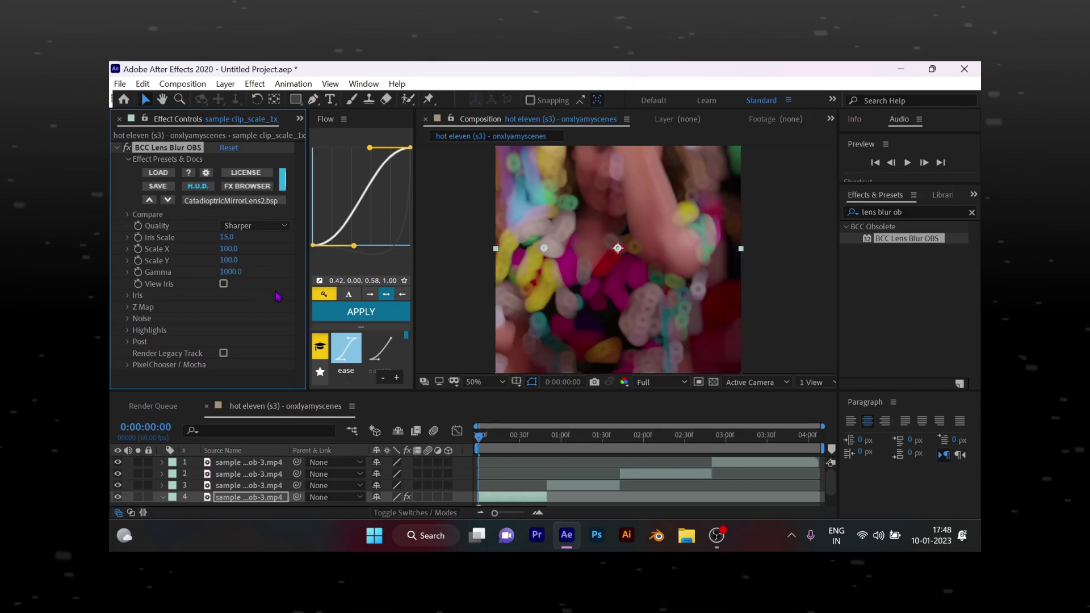
Step: Reveal the Iris settings and deepen Bokeh from -100 to -150
key("comma")
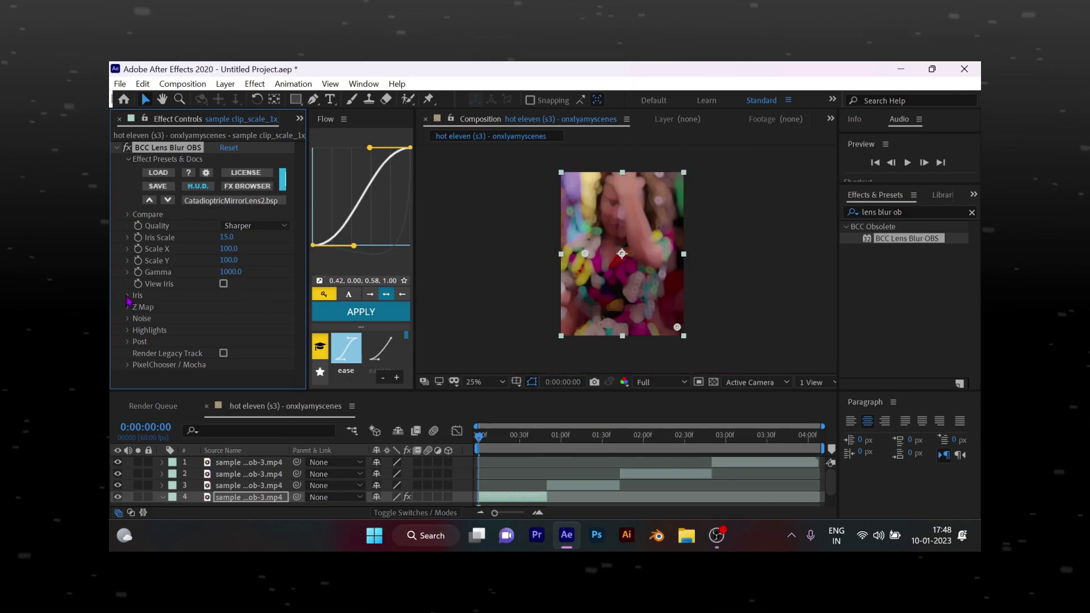
left_click(128, 295)
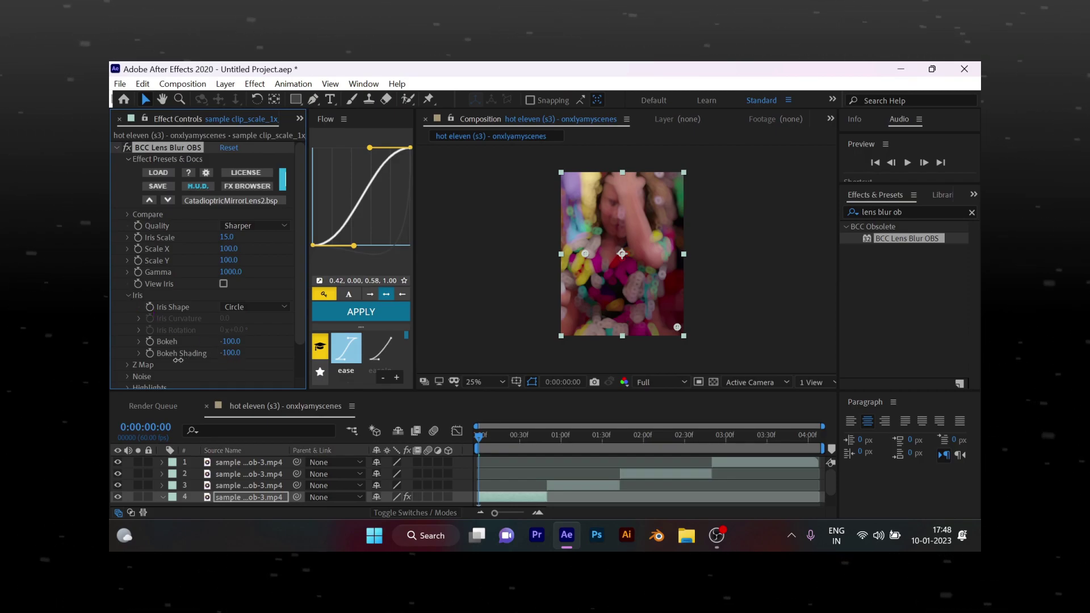
left_click_drag(231, 342, 188, 342)
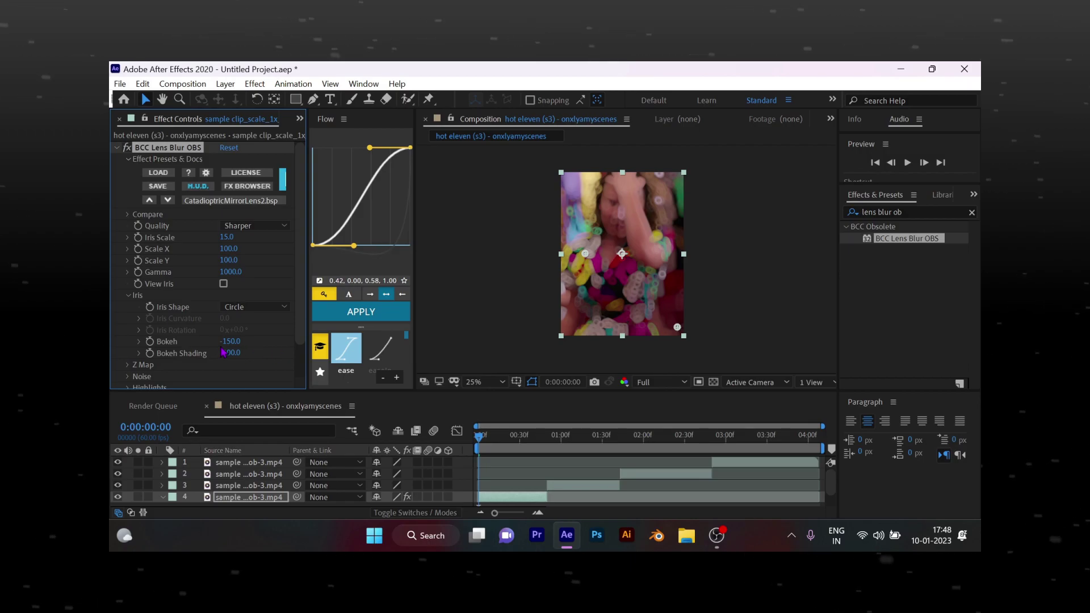
left_click(742, 266)
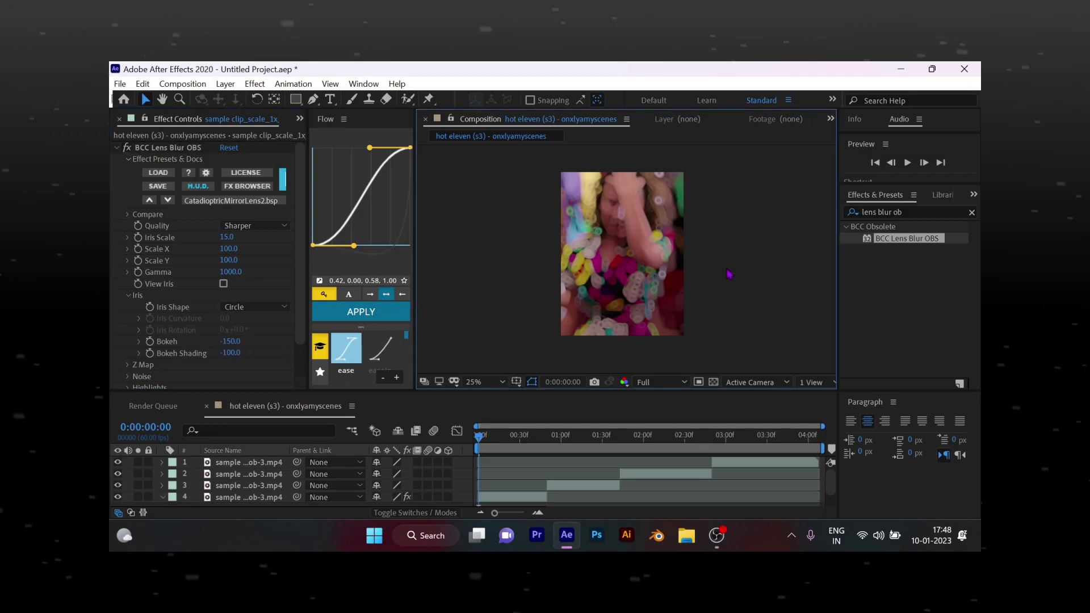
scroll(169, 317, "down", 2)
scroll(168, 318, "up", 2)
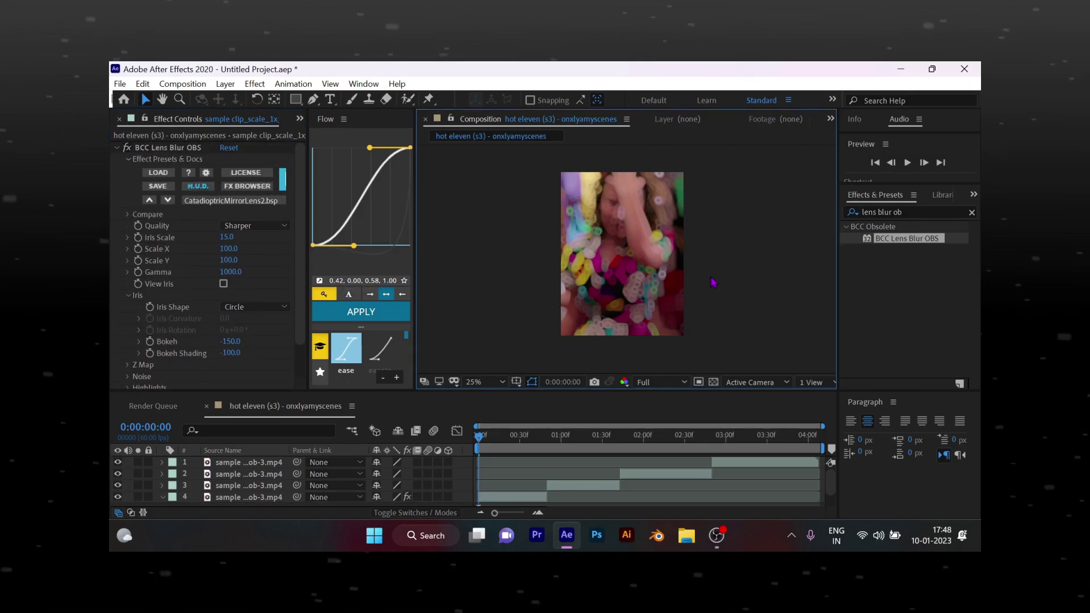
Step: Try Iris Scale at 10, then restore it to 15 and inspect the blur
left_click(227, 238)
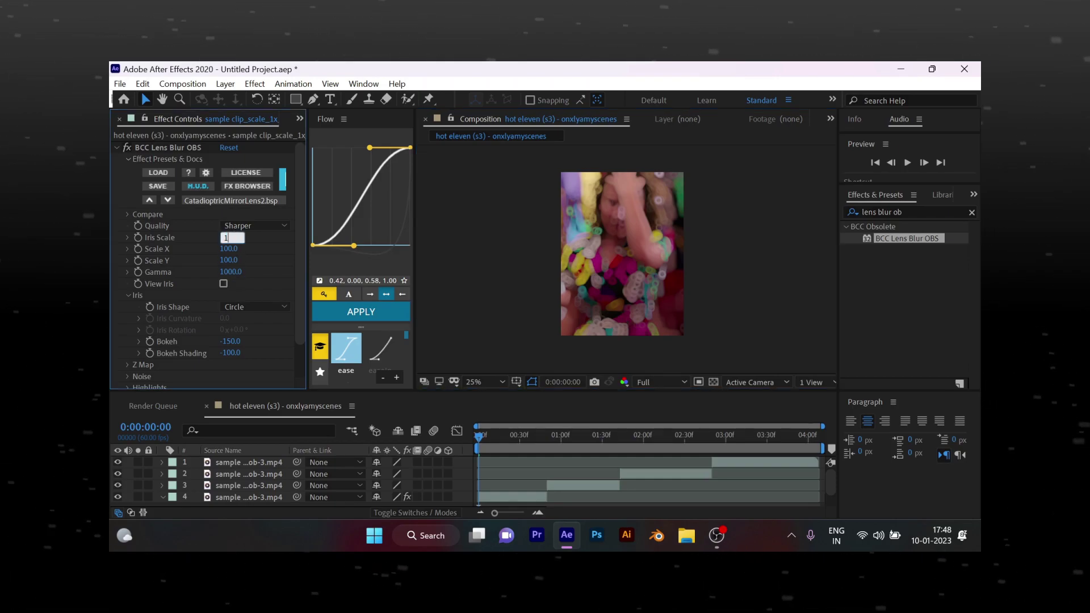
type("0")
type("1")
key("Return")
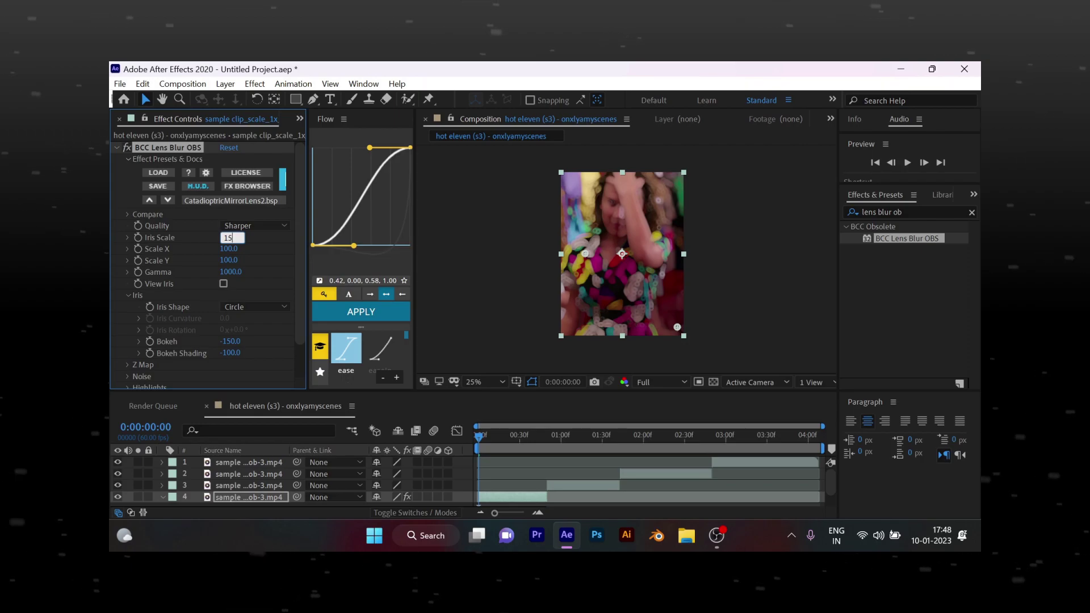
type("5")
key("Return")
left_click(737, 293)
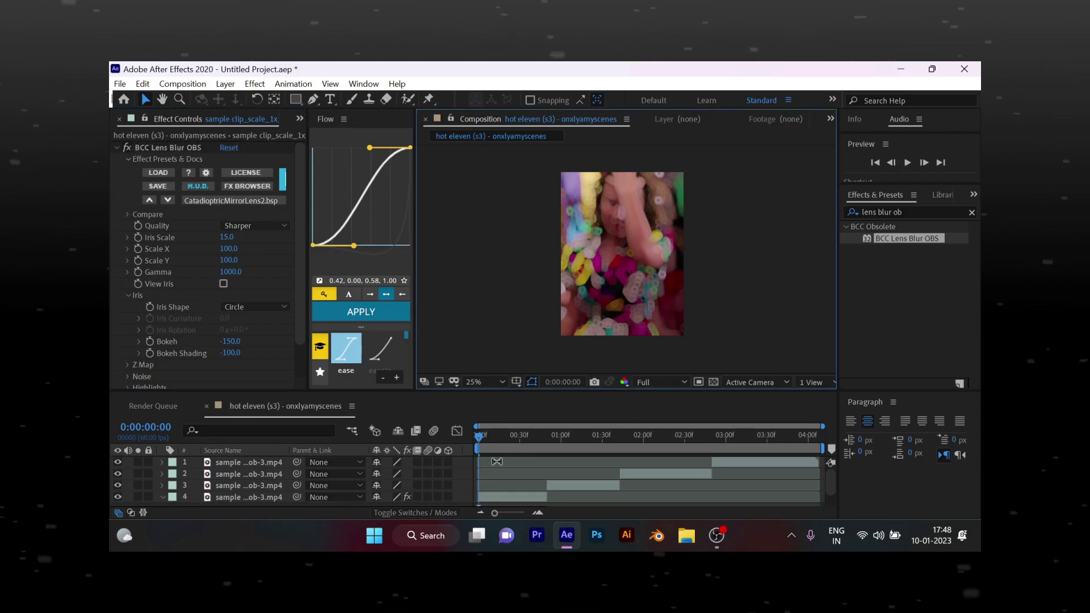
scroll(505, 470, "down", 2)
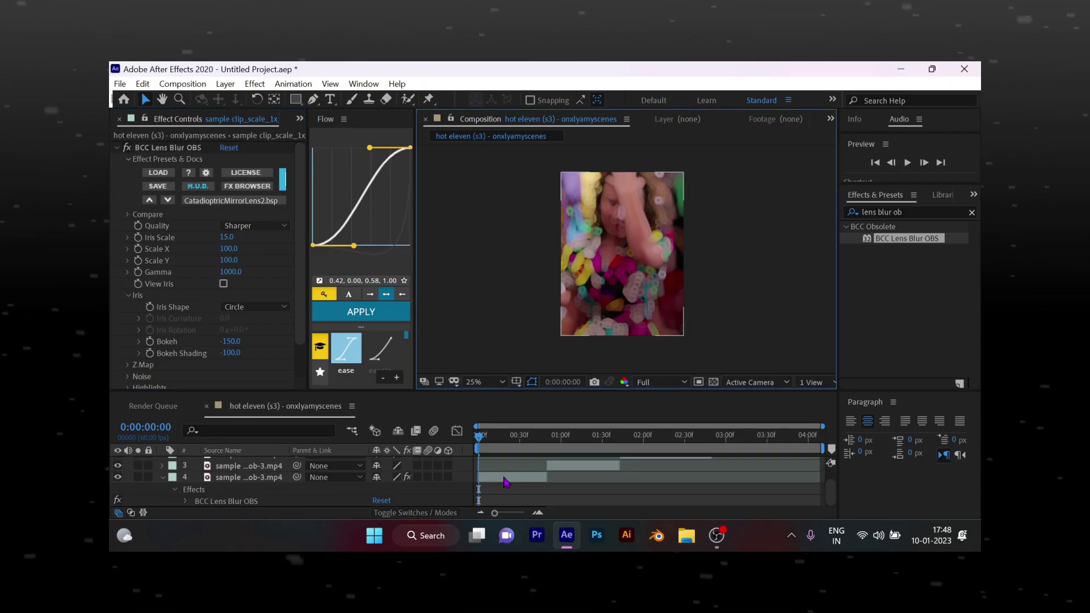
left_click(255, 307)
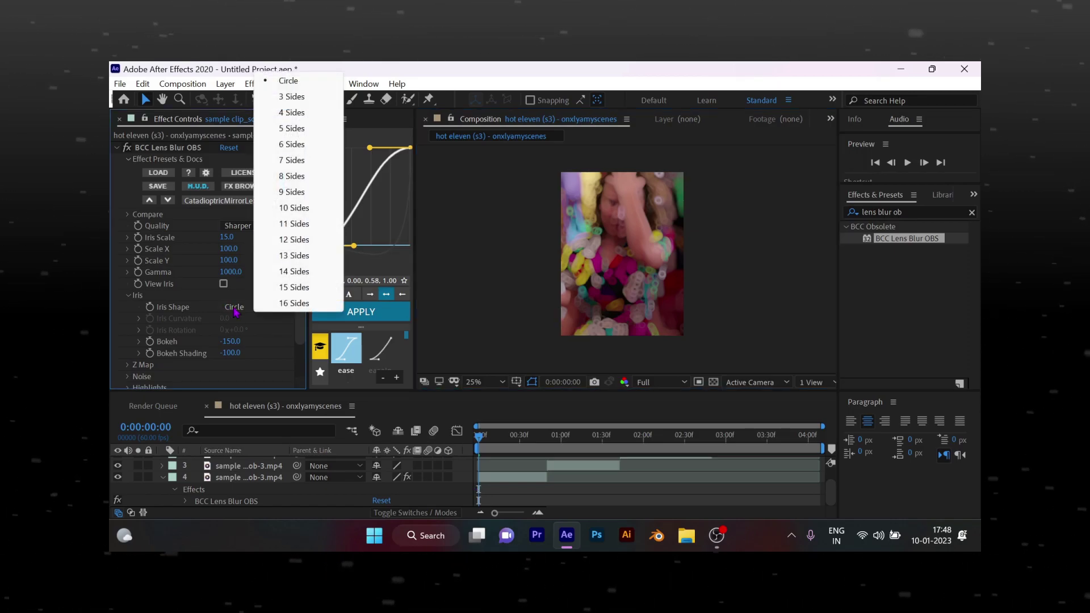
left_click(292, 112)
left_click(255, 307)
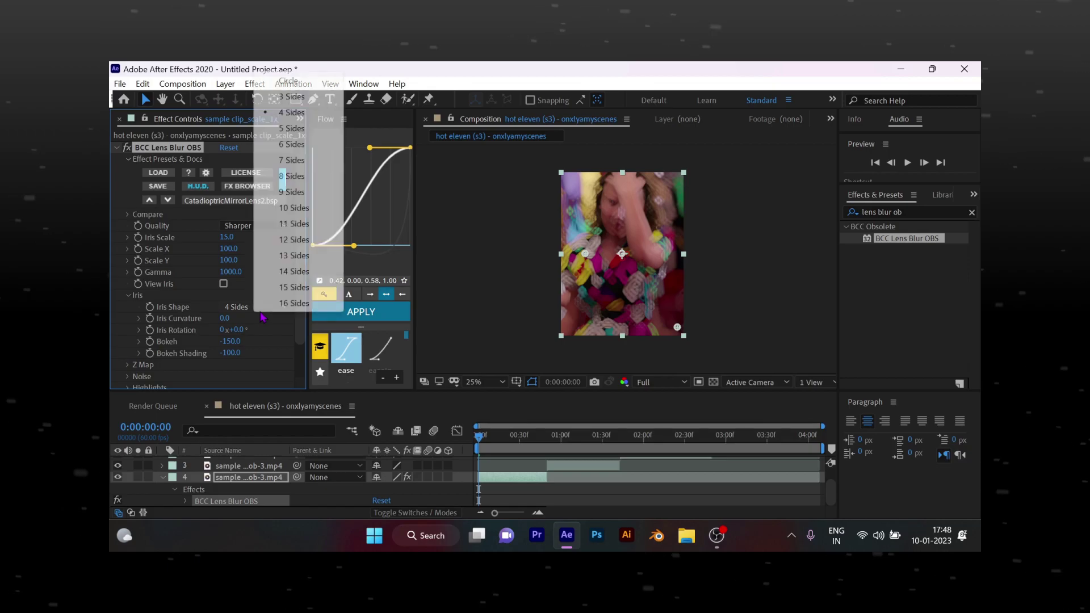
left_click(303, 83)
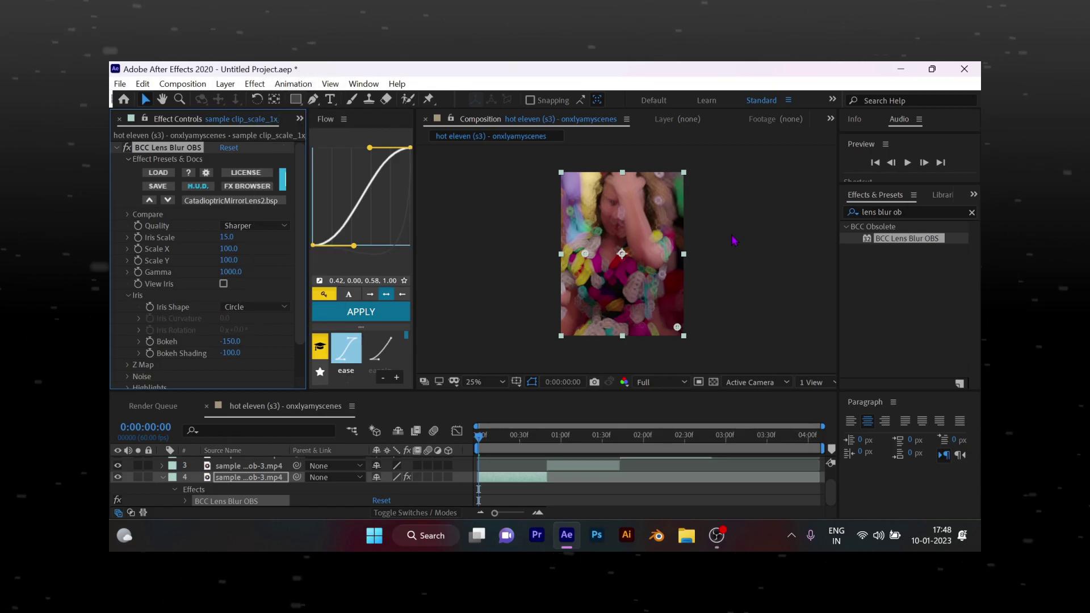
left_click(755, 243)
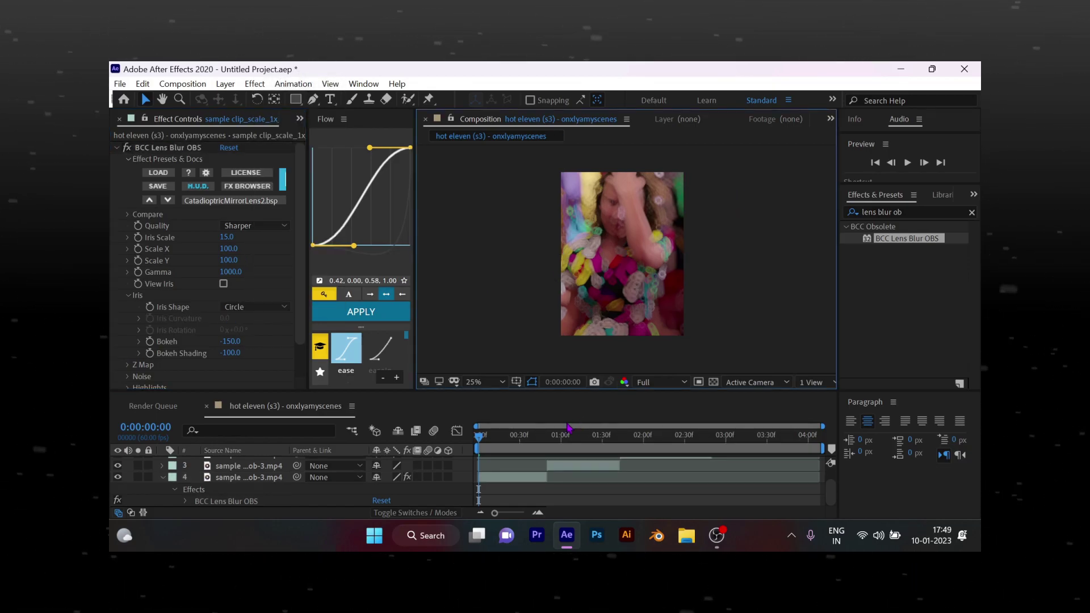
left_click(507, 480)
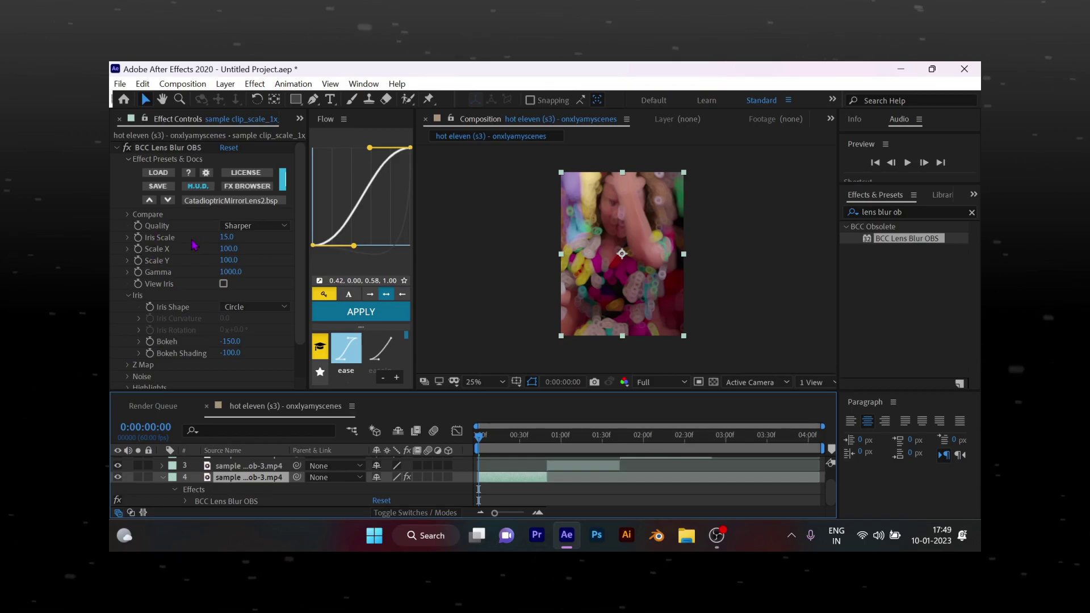
Step: Keyframe Iris Scale at 15 on the first frame and 0 at frame 26
left_click(138, 239)
mouse_move(566, 535)
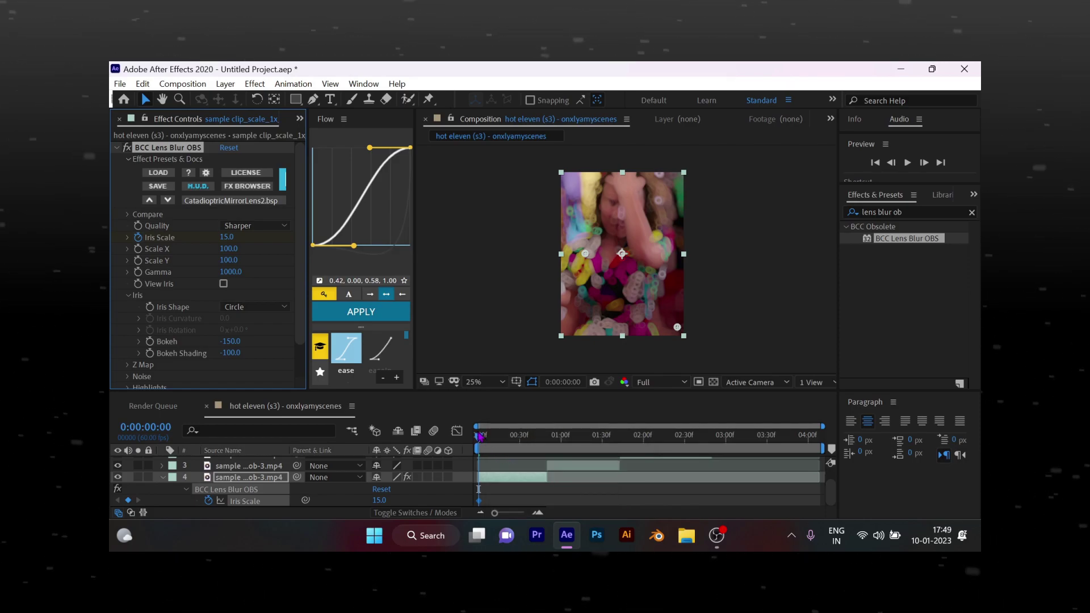
left_click_drag(482, 437, 517, 493)
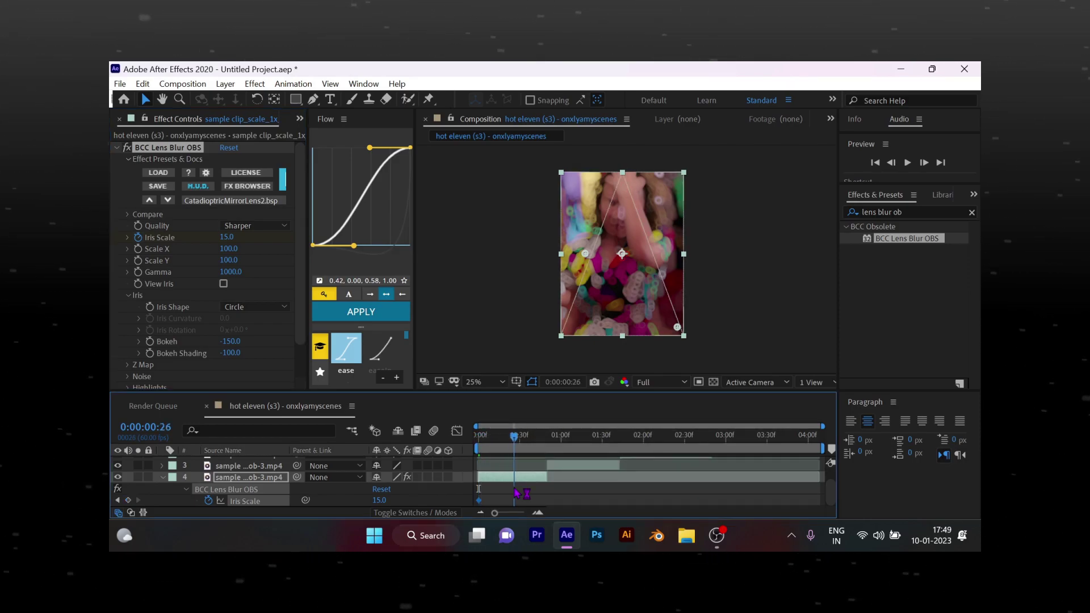
left_click_drag(517, 498, 513, 509)
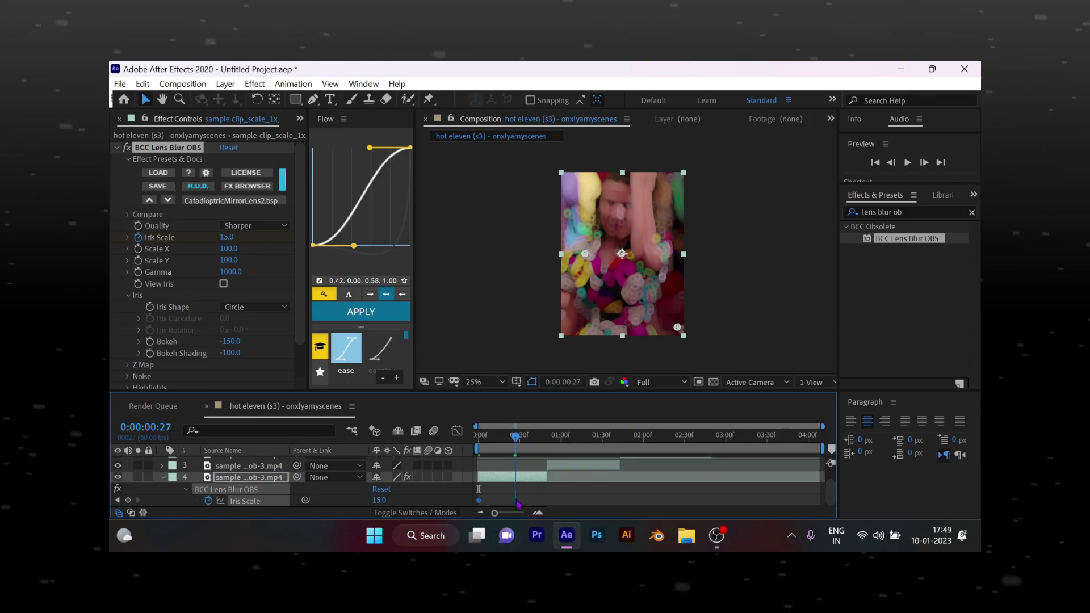
left_click(514, 435)
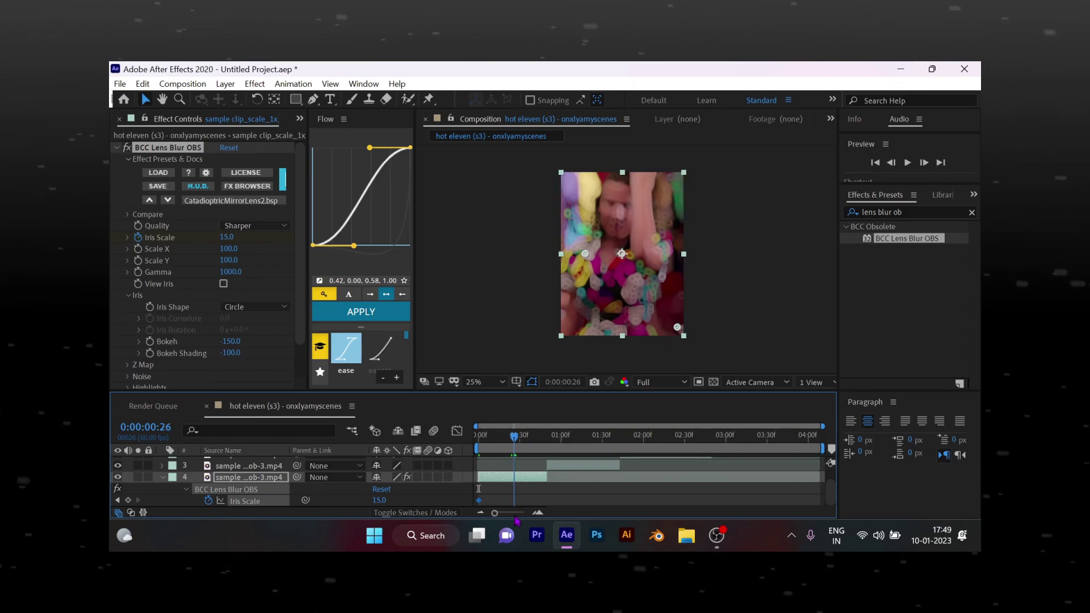
left_click(227, 238)
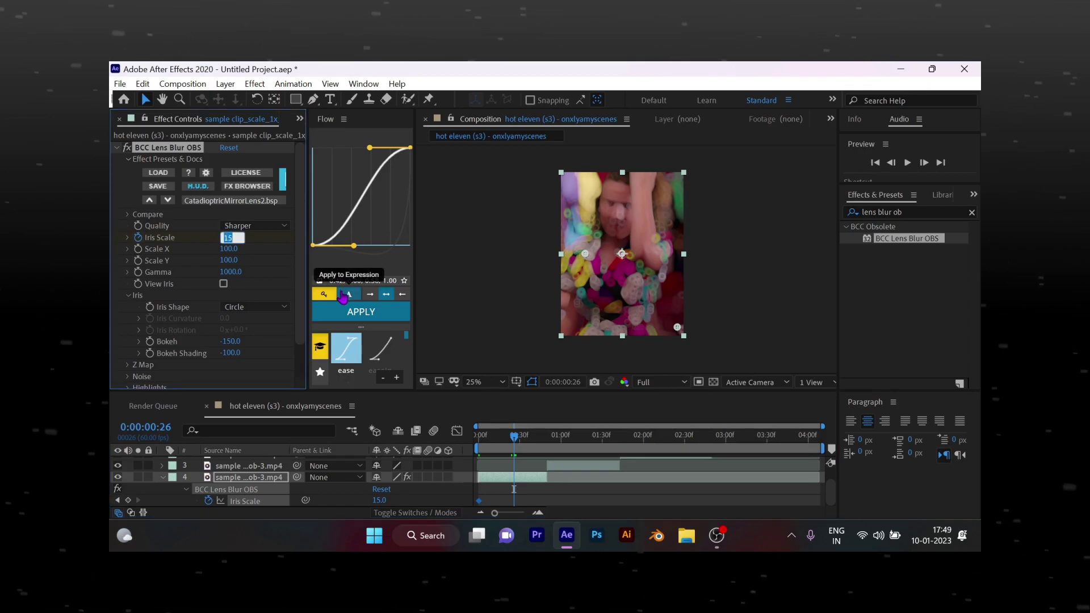
type("0")
key("Return")
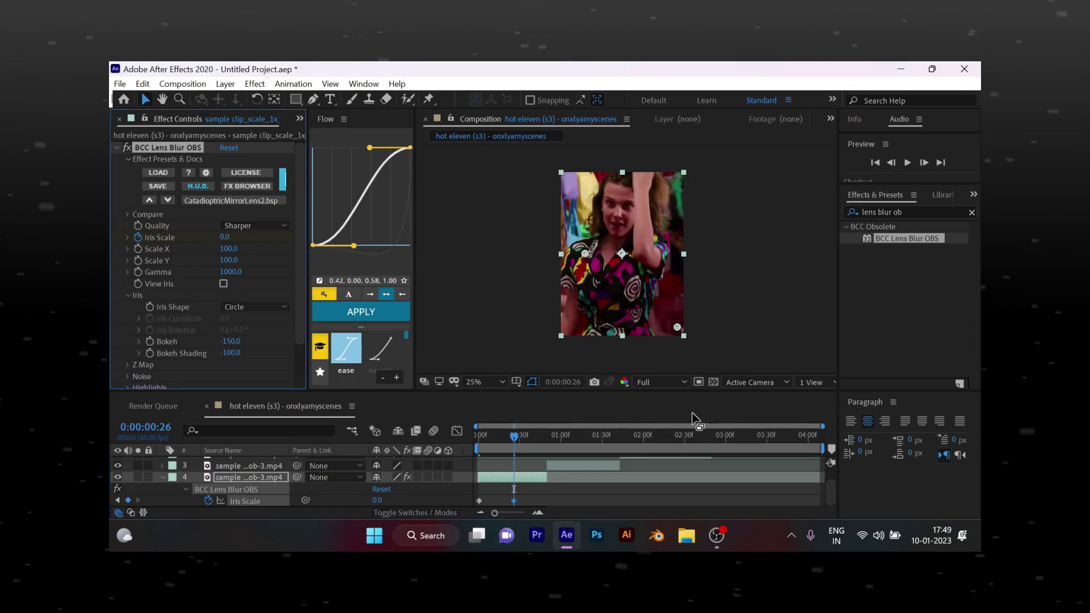
Step: Apply Easy Ease to both Iris Scale keyframes
left_click(528, 501)
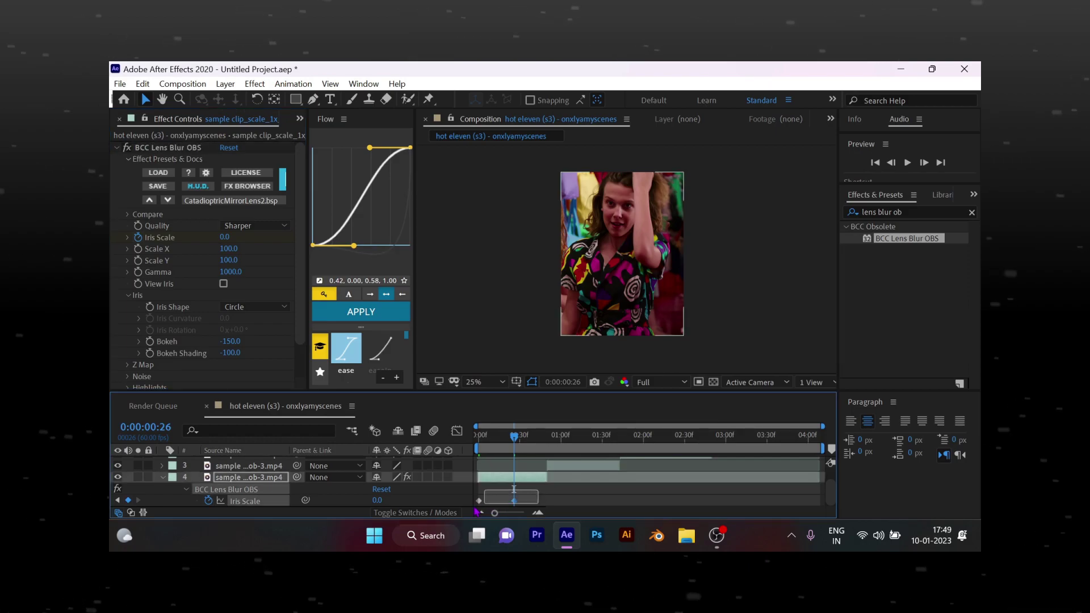
right_click(515, 506)
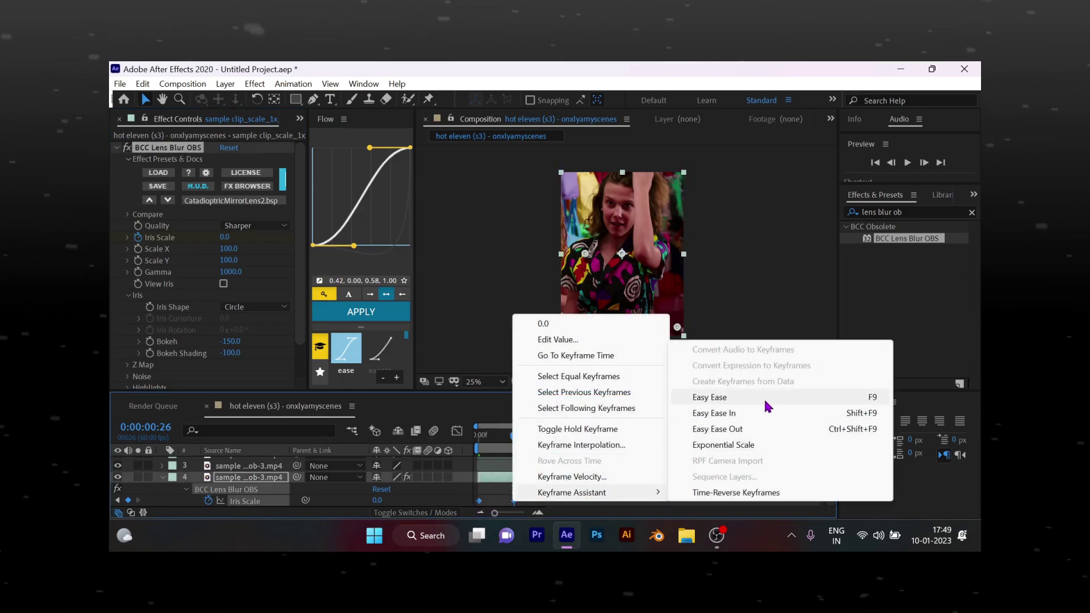
left_click(769, 397)
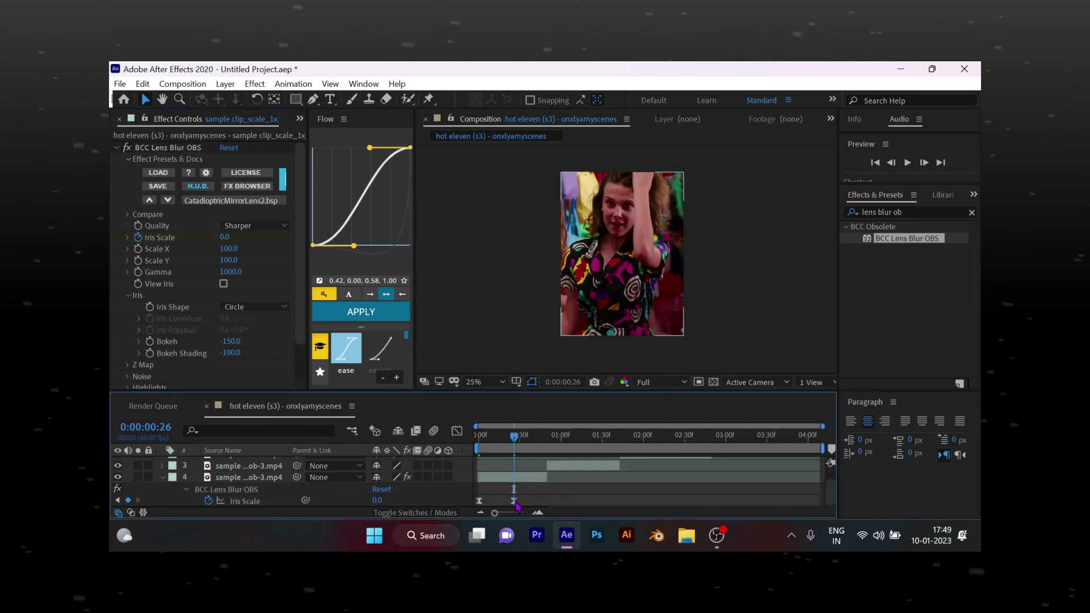
Step: In the Graph Editor, drag the Iris Scale bezier handles for a fast drop and gentle settle
left_click(457, 431)
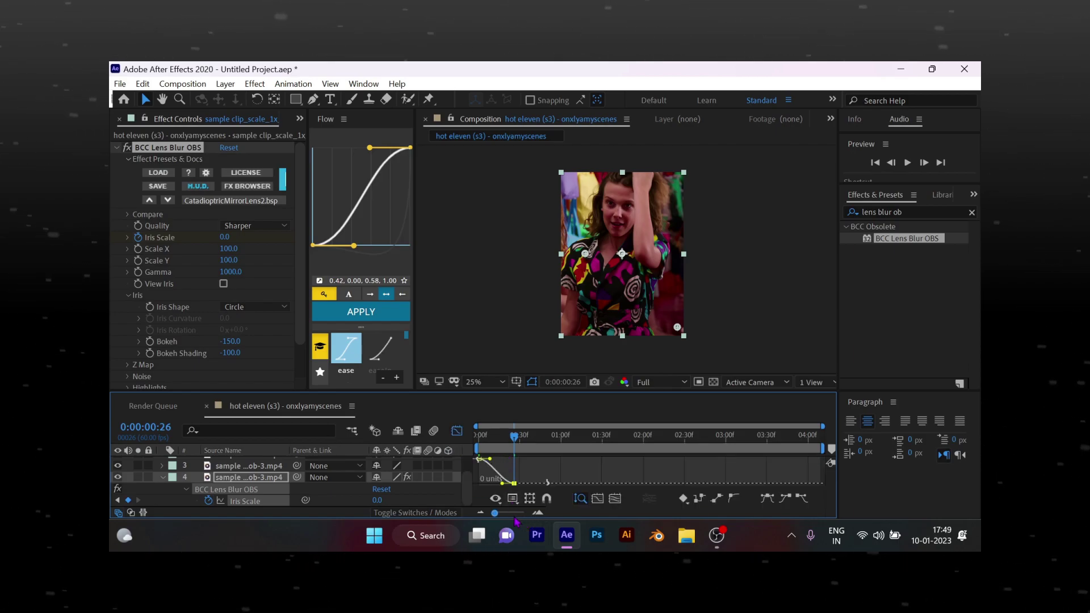
left_click_drag(495, 513, 518, 513)
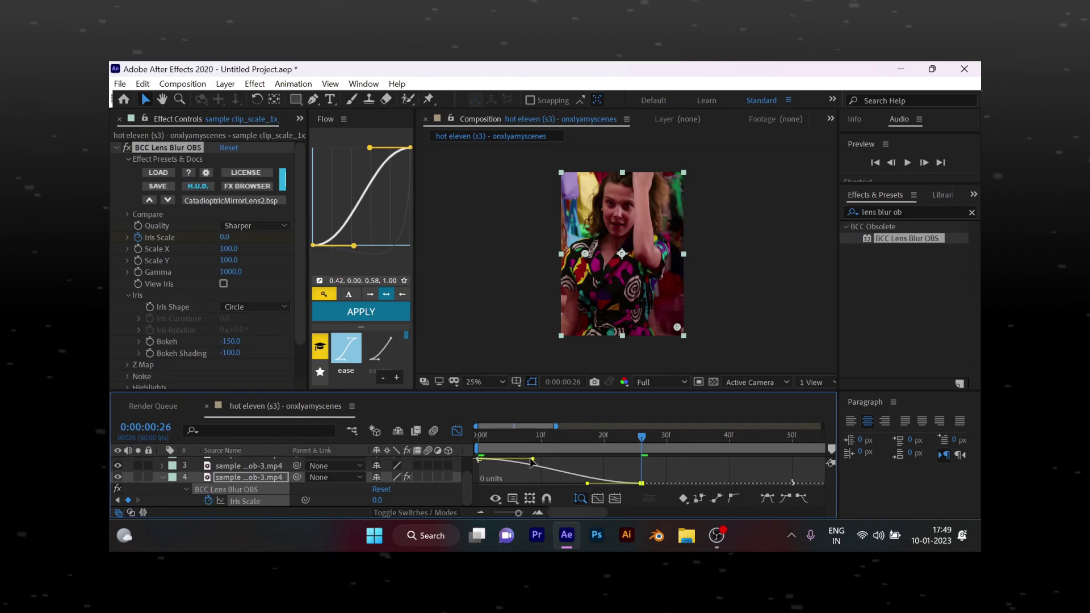
left_click_drag(532, 463, 491, 469)
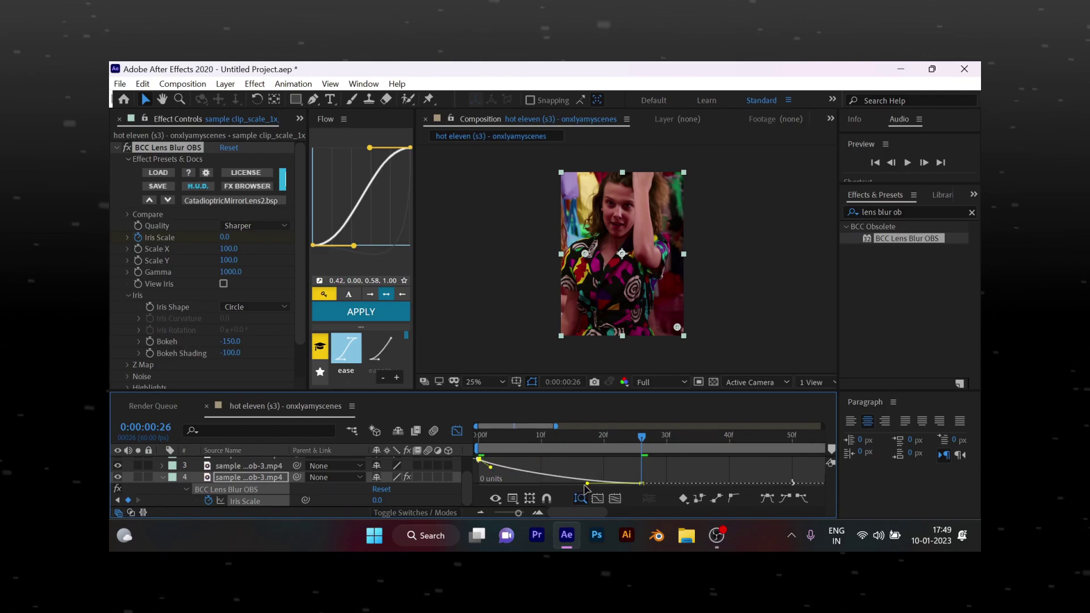
mouse_move(580, 485)
left_mouse_down()
mouse_move(531, 480)
mouse_move(587, 484)
mouse_move(567, 484)
left_mouse_up()
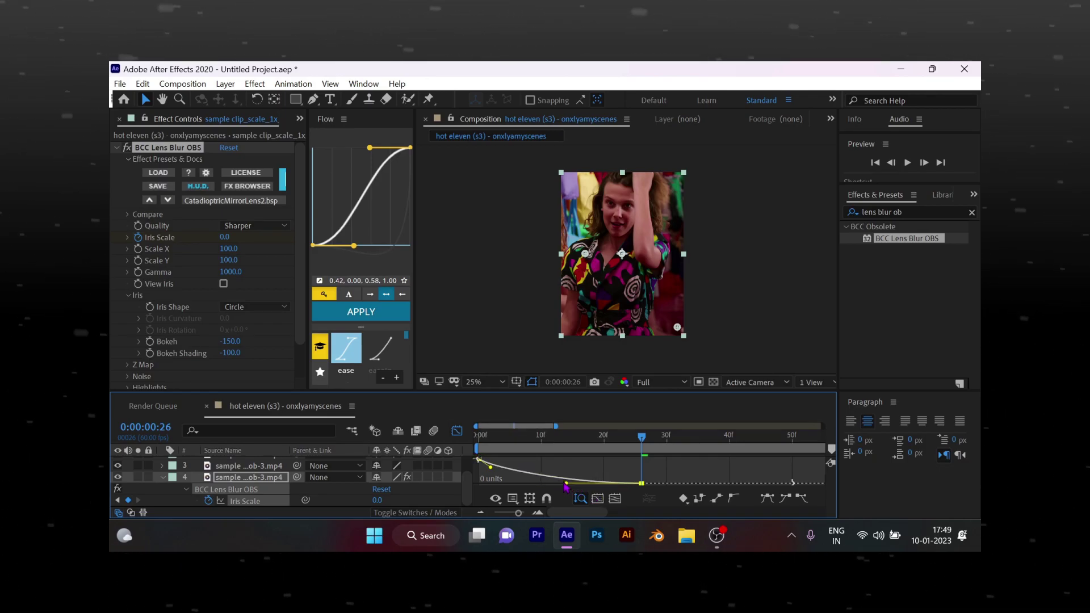
Step: Set preview to Quarter resolution, play the blur animation, and zoom the timeline to seconds
left_click(457, 430)
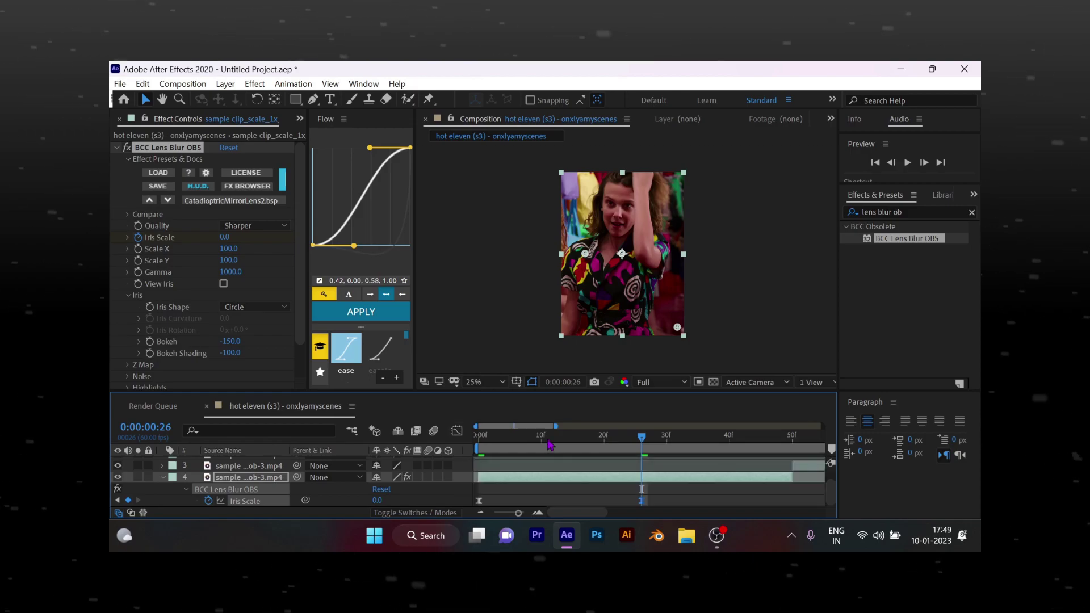
key("space")
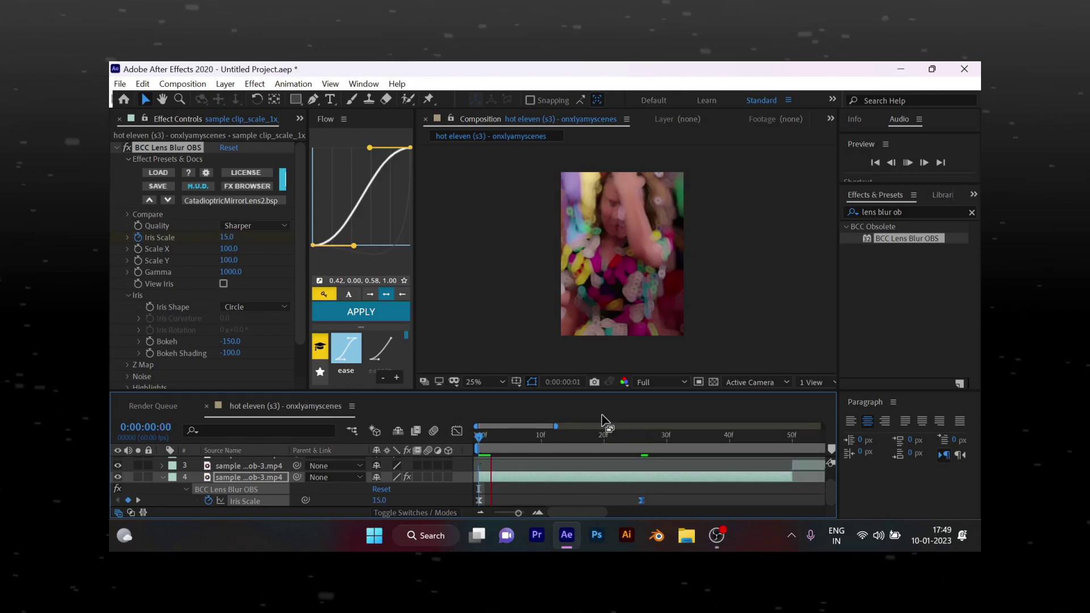
left_click(664, 382)
left_click(658, 453)
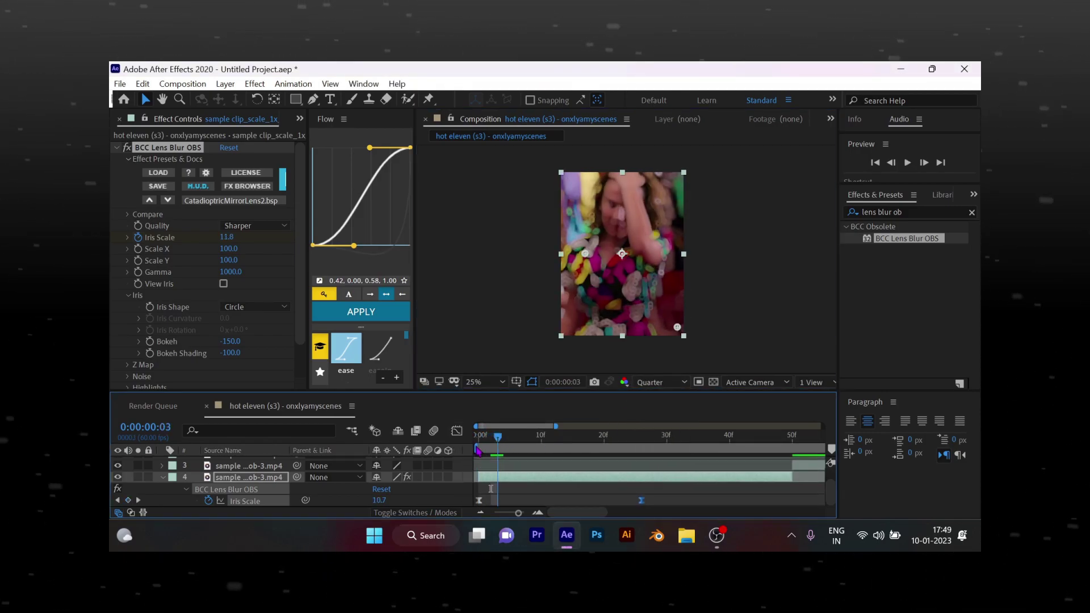
key("space")
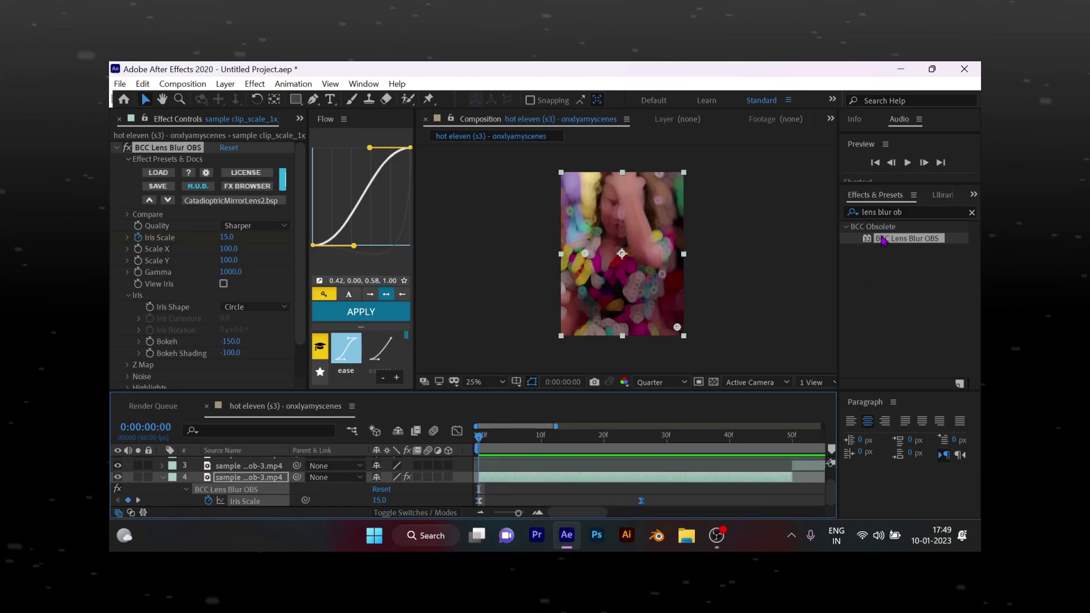
left_click_drag(505, 515, 482, 521)
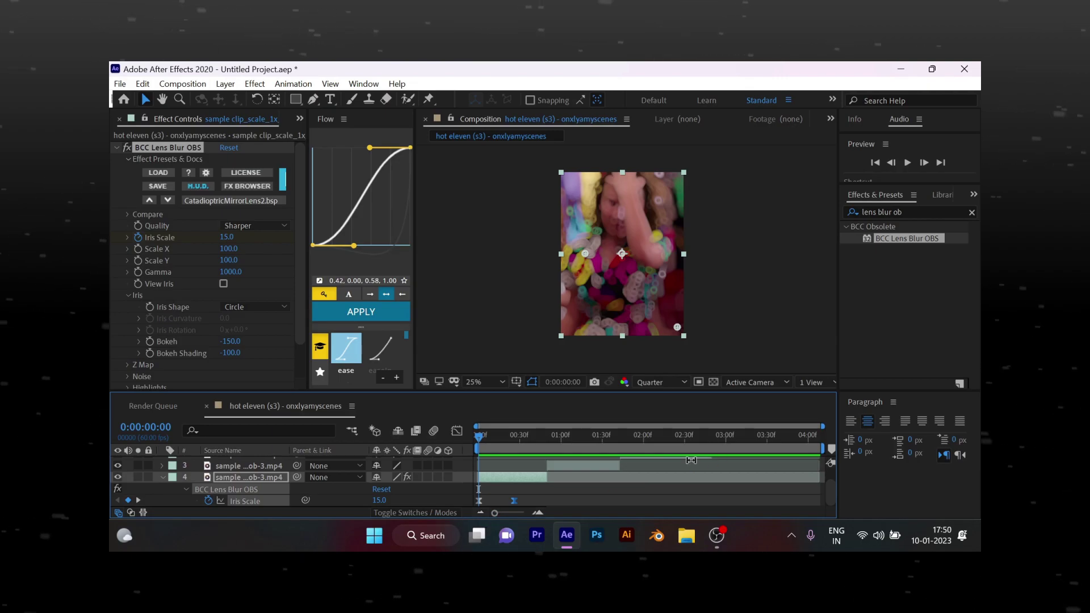
Step: Search 'bright' and drag the standard Brightness & Contrast effect onto clip layer 4
key("ctrl+7")
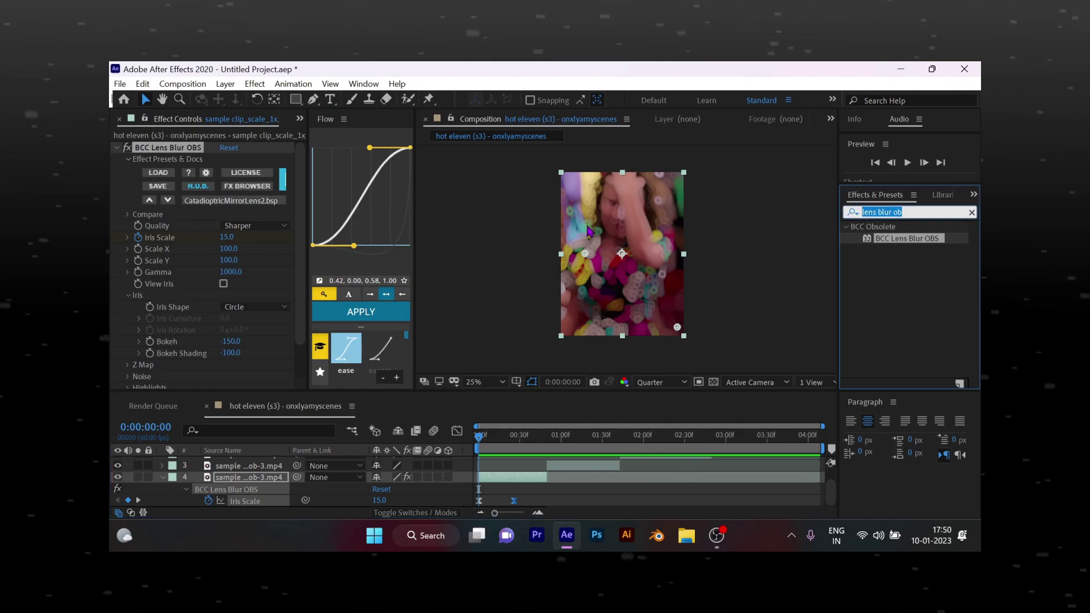
type("bright")
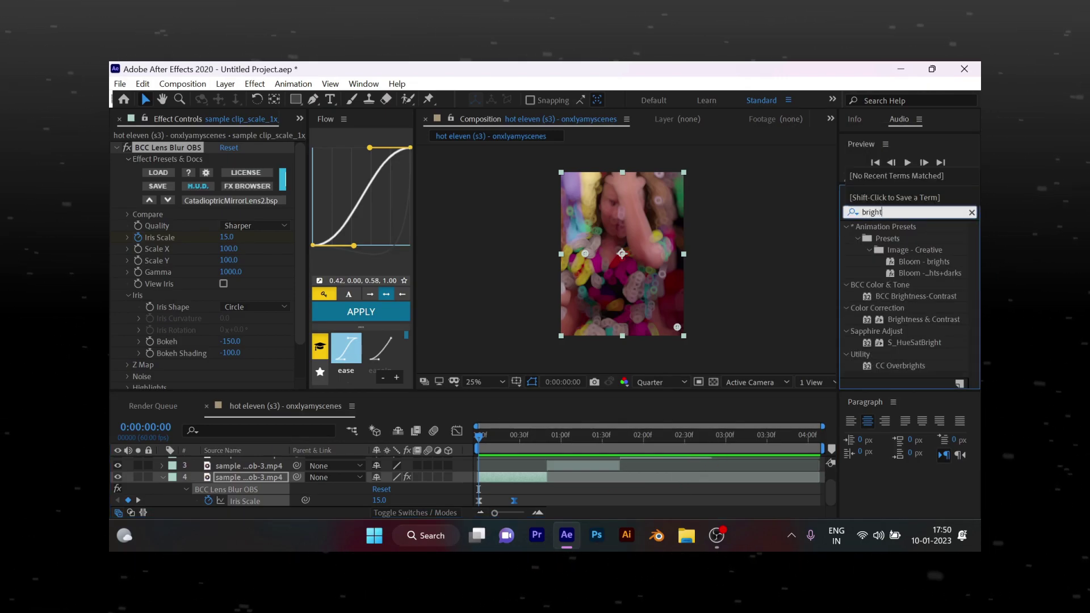
left_click_drag(922, 302, 854, 343)
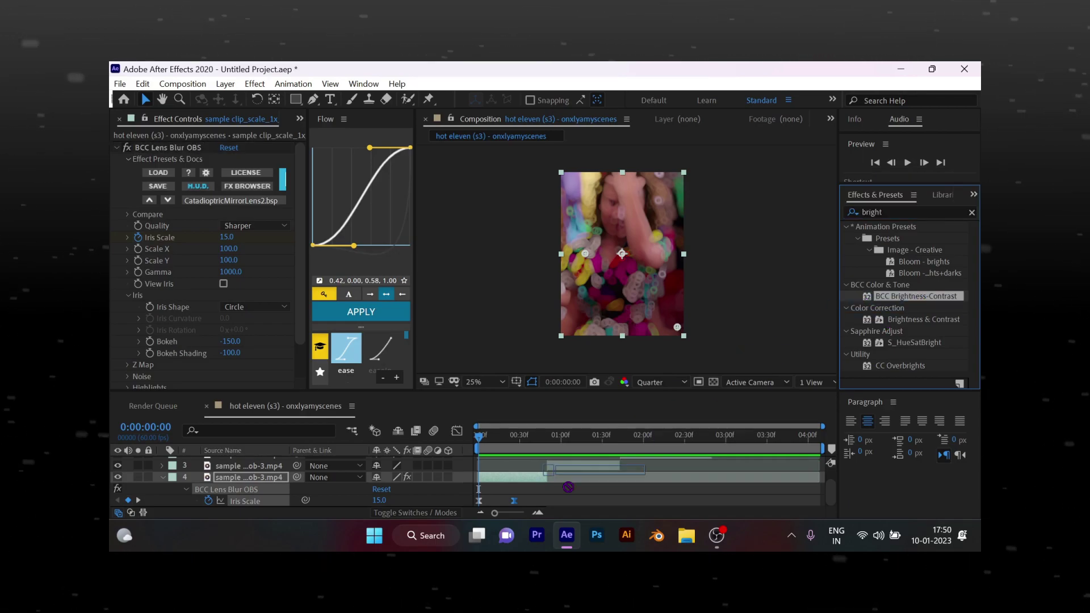
left_click(923, 319)
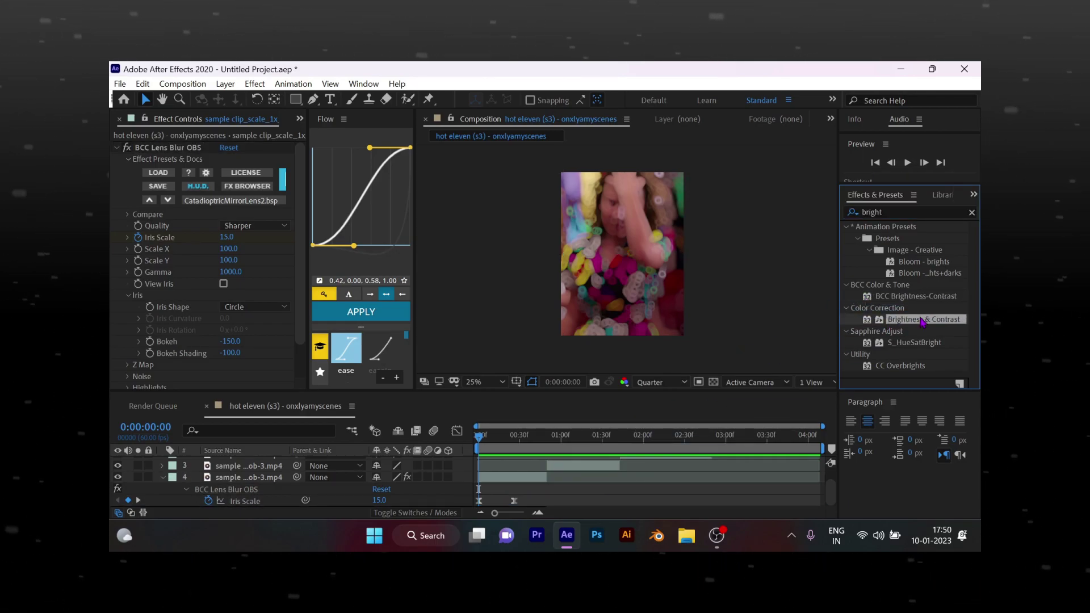
left_click_drag(904, 322, 511, 492)
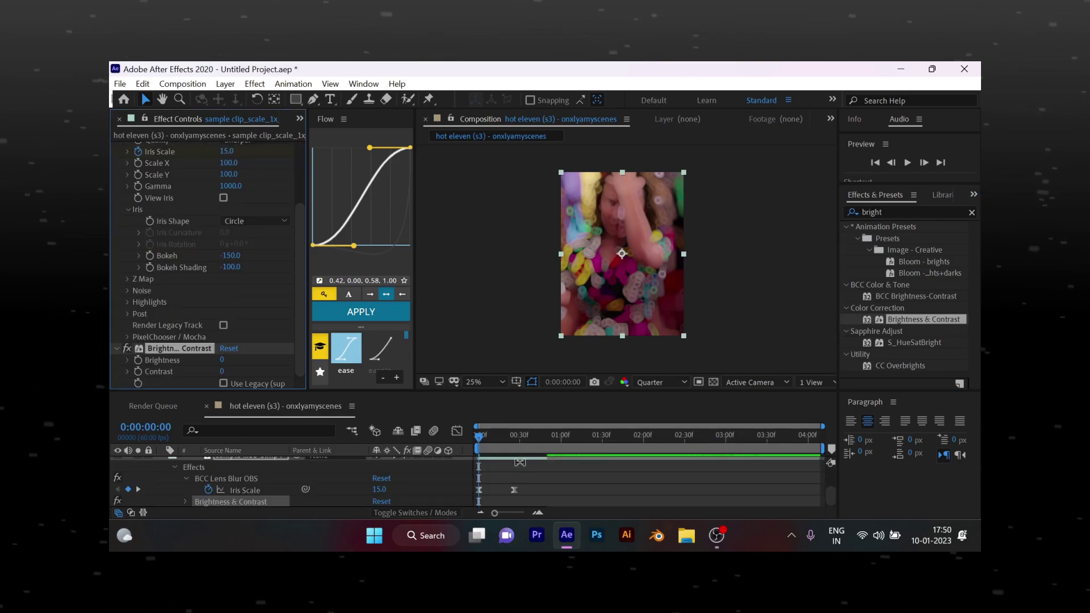
Step: Keyframe Brightness at -100 on the first frame and show only keyframed properties
left_click(222, 360)
type("-100")
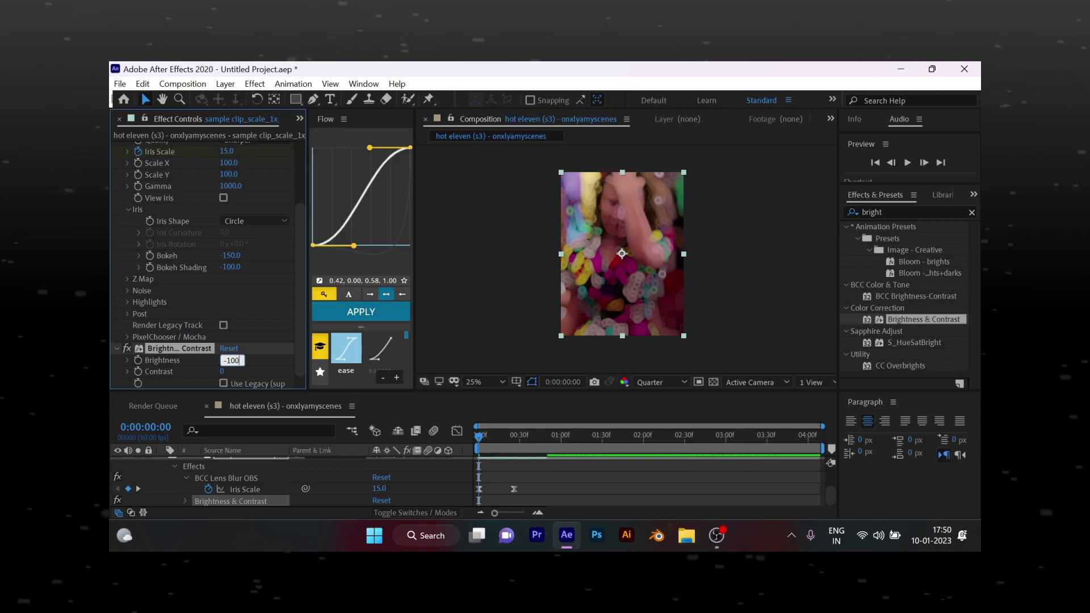
key("Return")
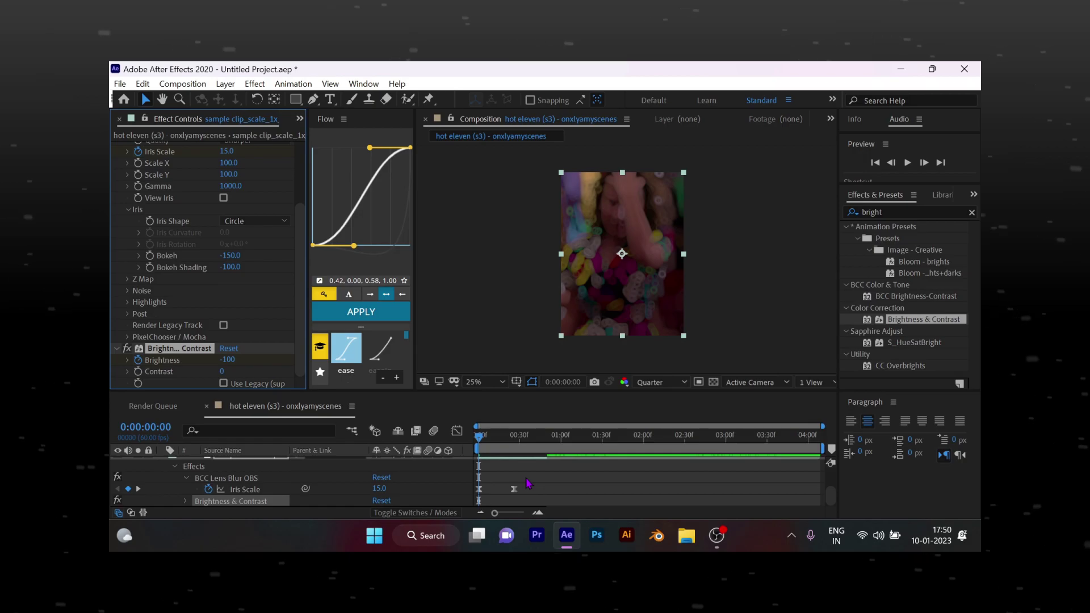
key("u")
key("u")
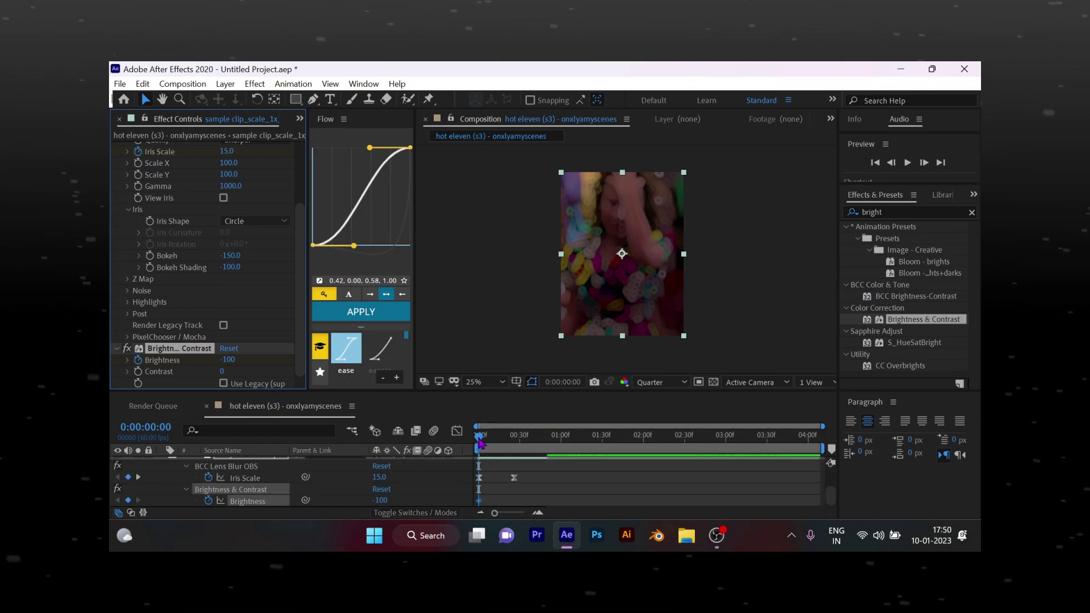
Step: Set a Brightness keyframe of 100 at frame 5
left_click_drag(480, 441, 487, 448)
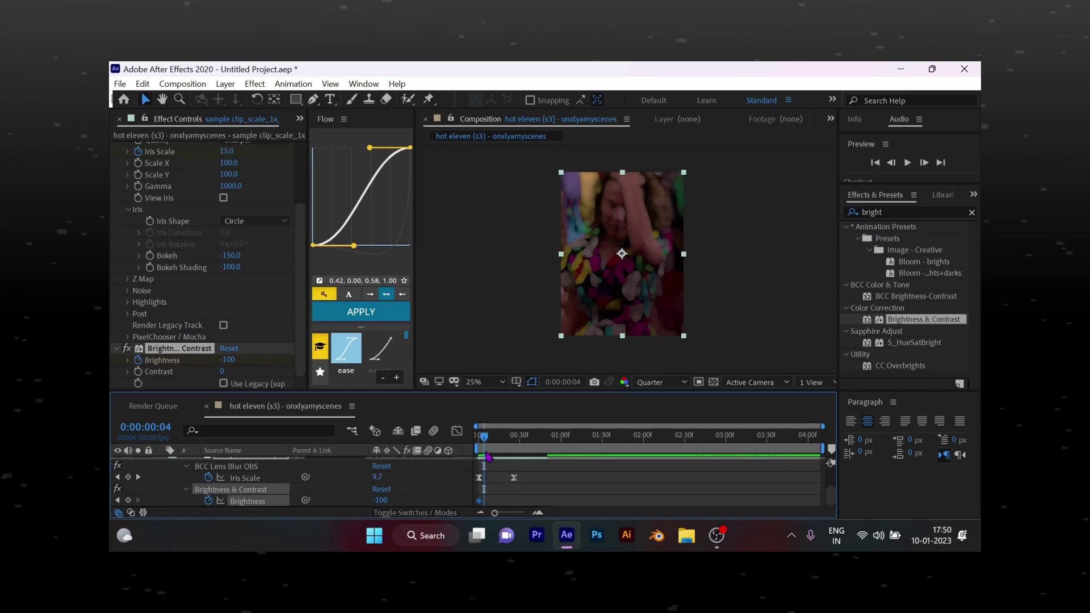
key("Page_Down")
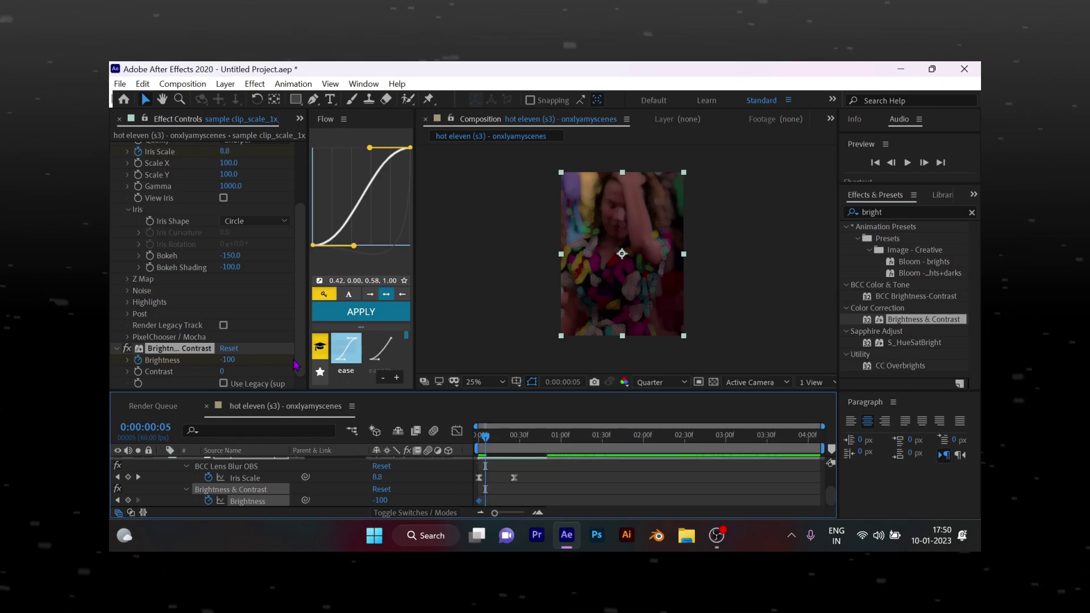
left_click(228, 359)
type("100")
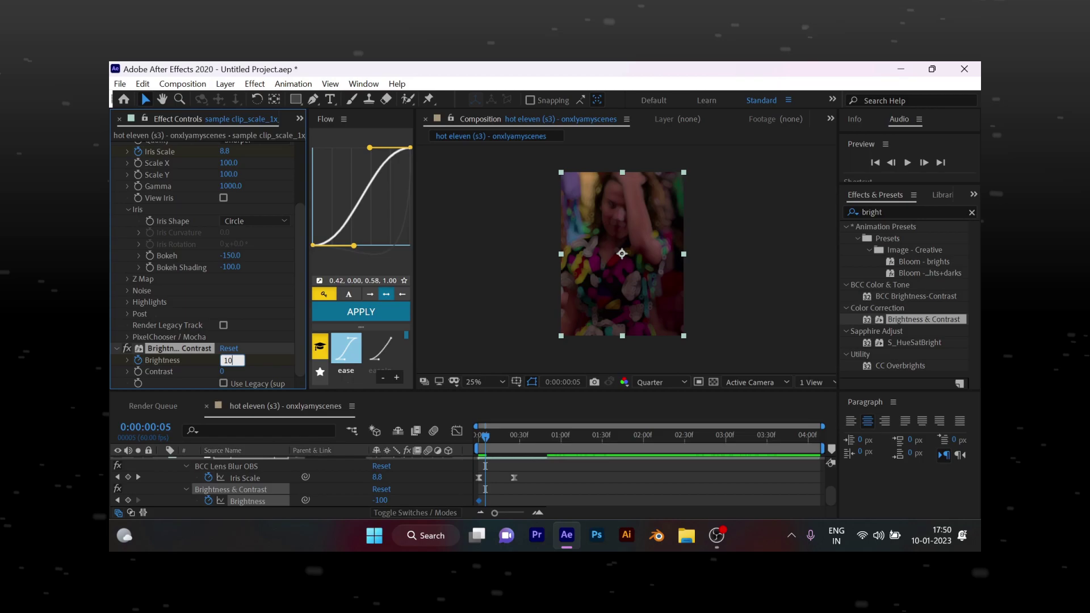
key("Return")
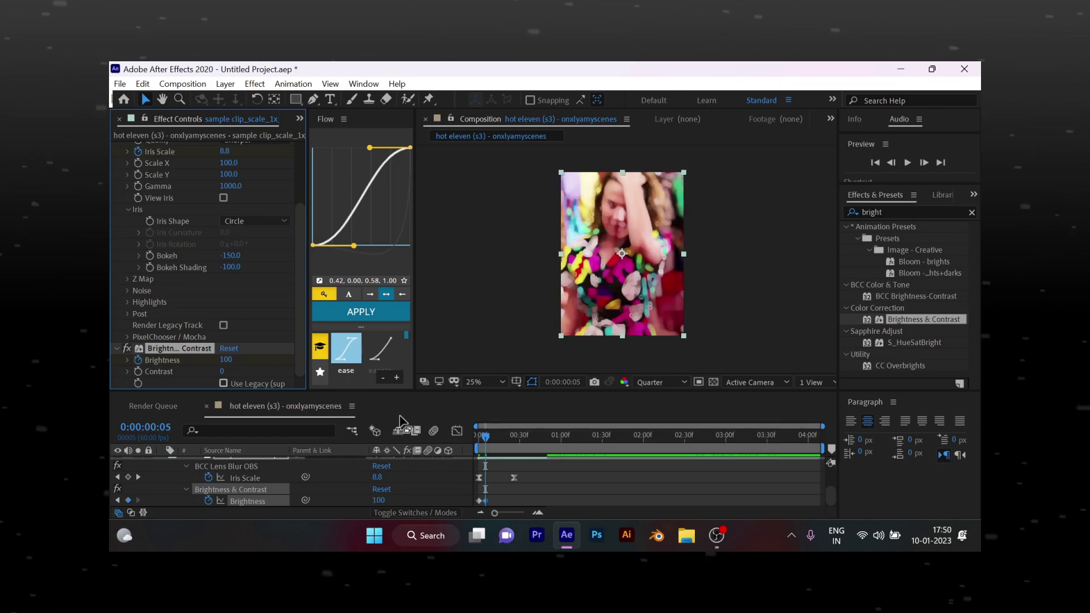
Step: Add another Brightness keyframe at frame 26 and preview the animation
left_click_drag(484, 436, 513, 437)
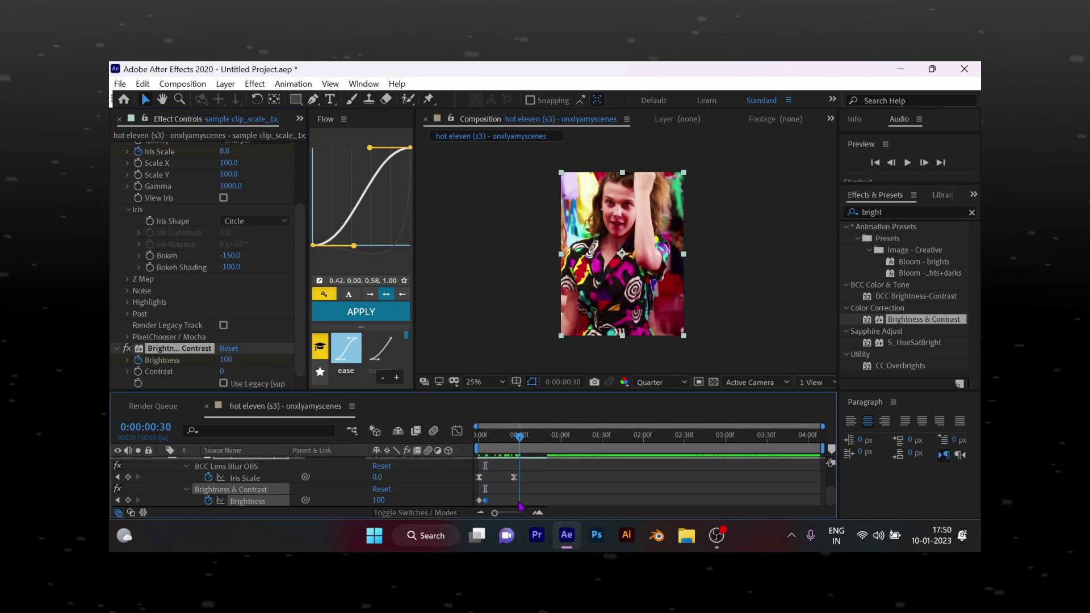
left_click(228, 360)
type("0")
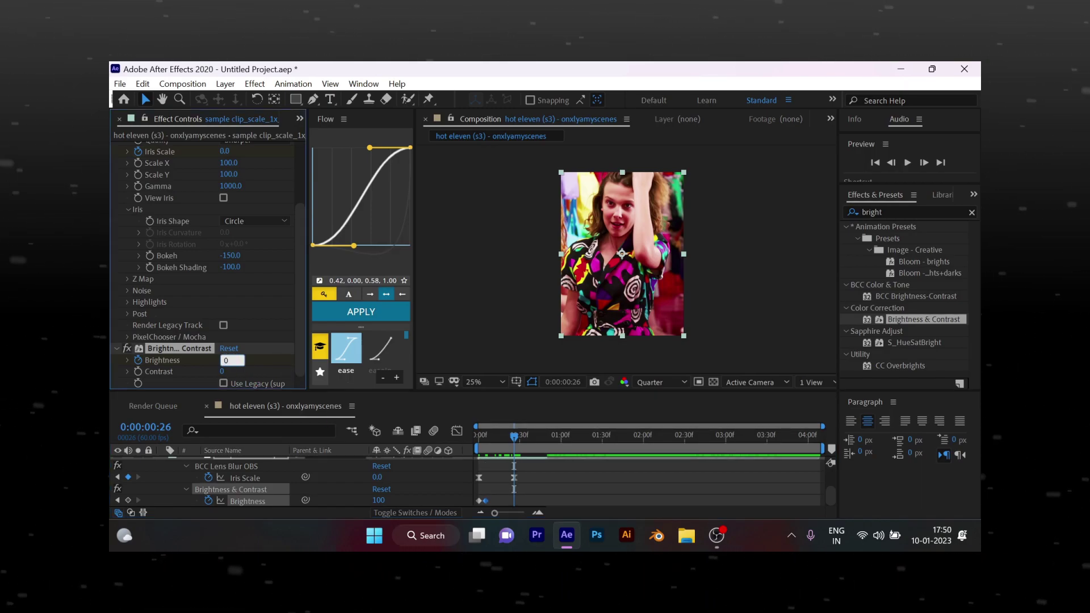
key("Return")
key("space")
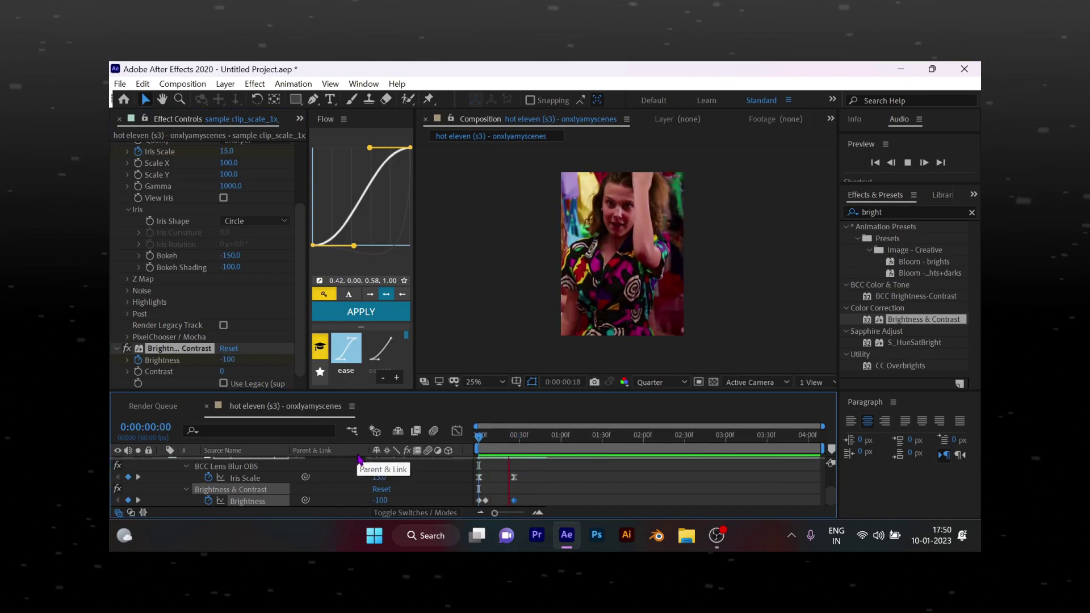
key("space")
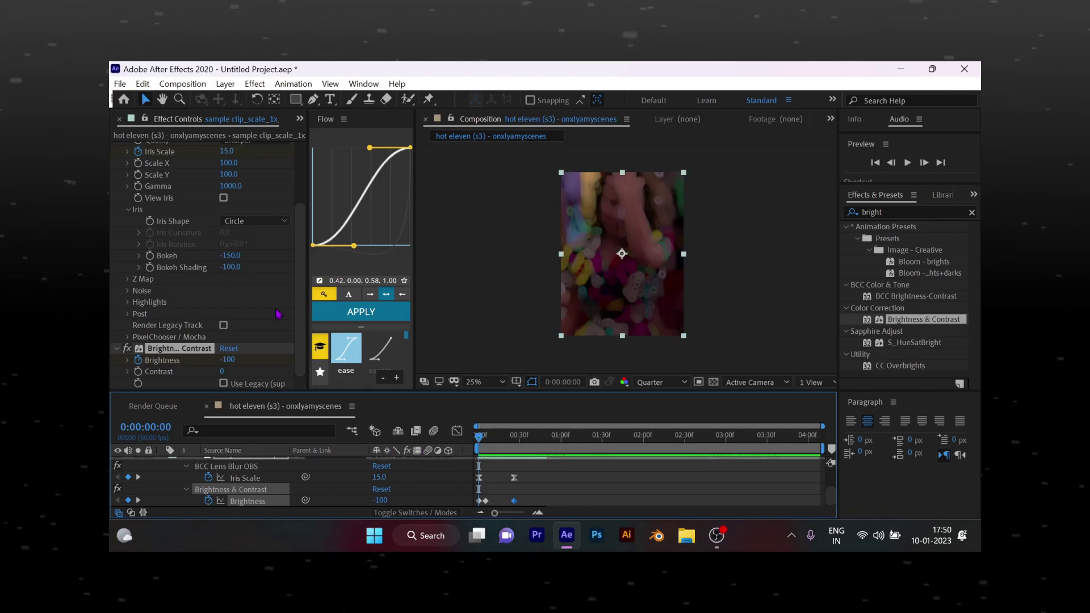
Step: Collapse BCC Lens Blur OBS and Brightness & Contrast in Effect Controls, then select both
left_click(277, 314)
left_click(116, 348)
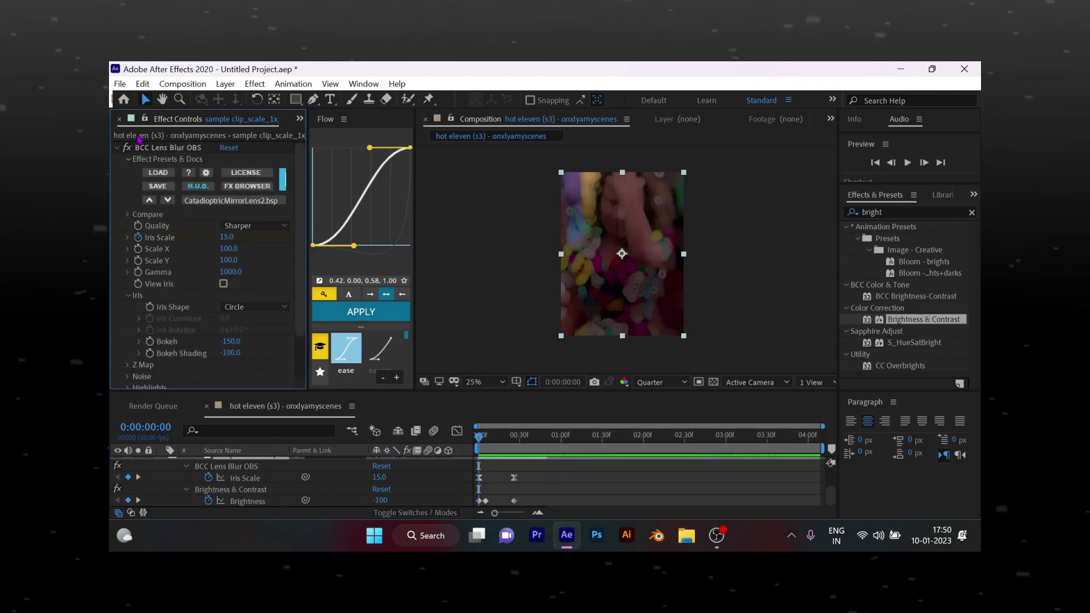
left_click(117, 147)
key("ctrl+a")
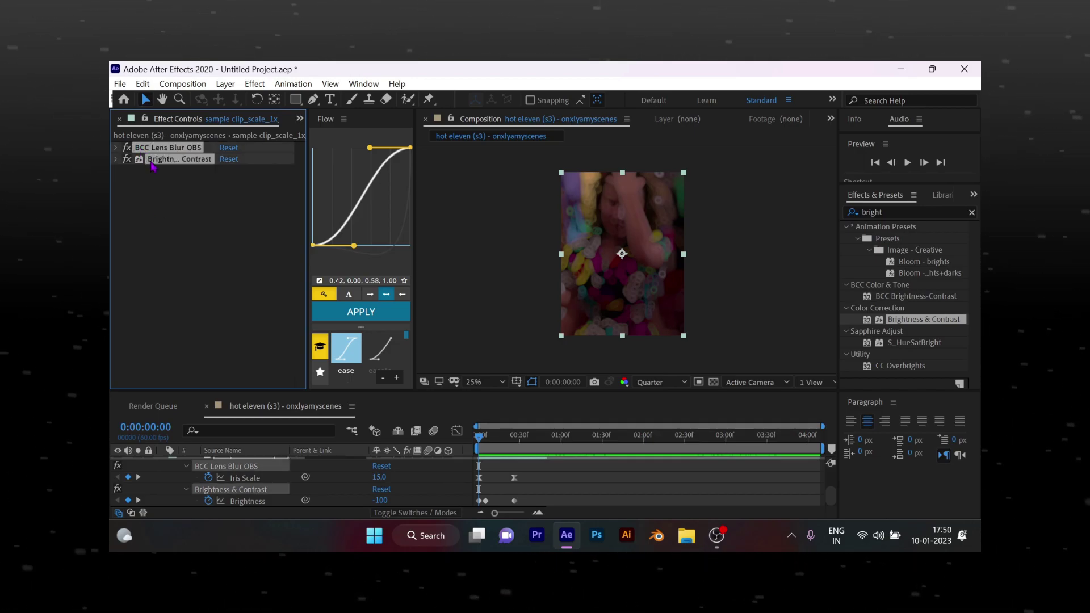
scroll(578, 493, "up", 2)
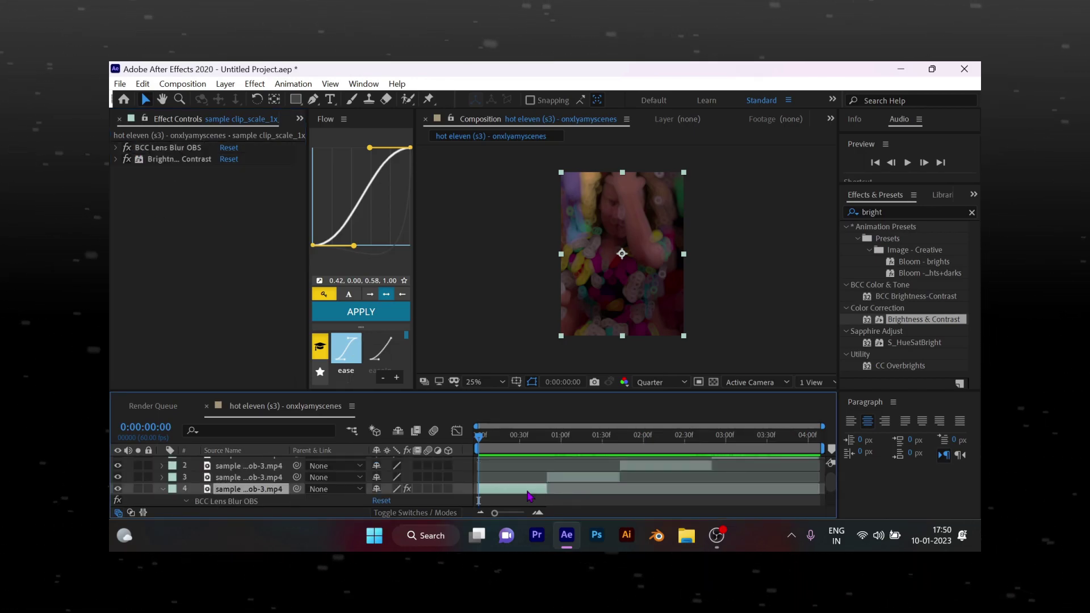